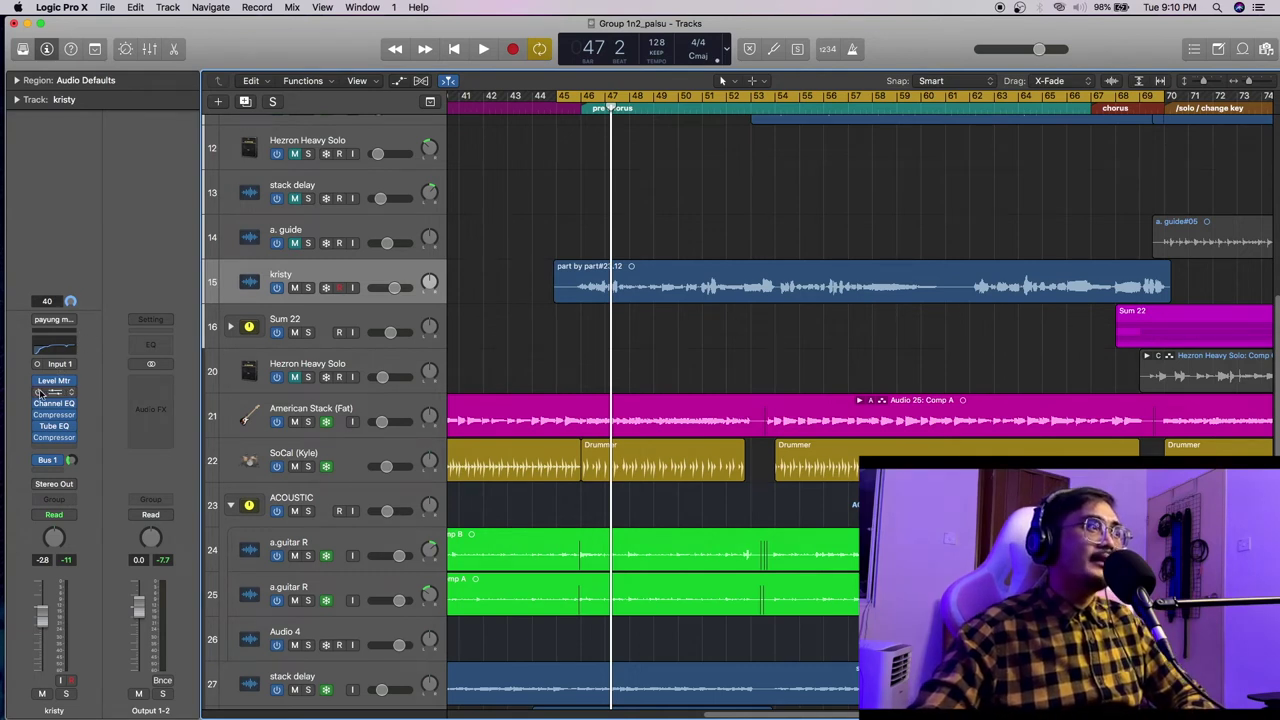
Open the vocal track's Pitch Correction plug-in, enlarge its window to 160% to view the settings, and close it
{"action": "left_click", "coordinate": [57, 393]}
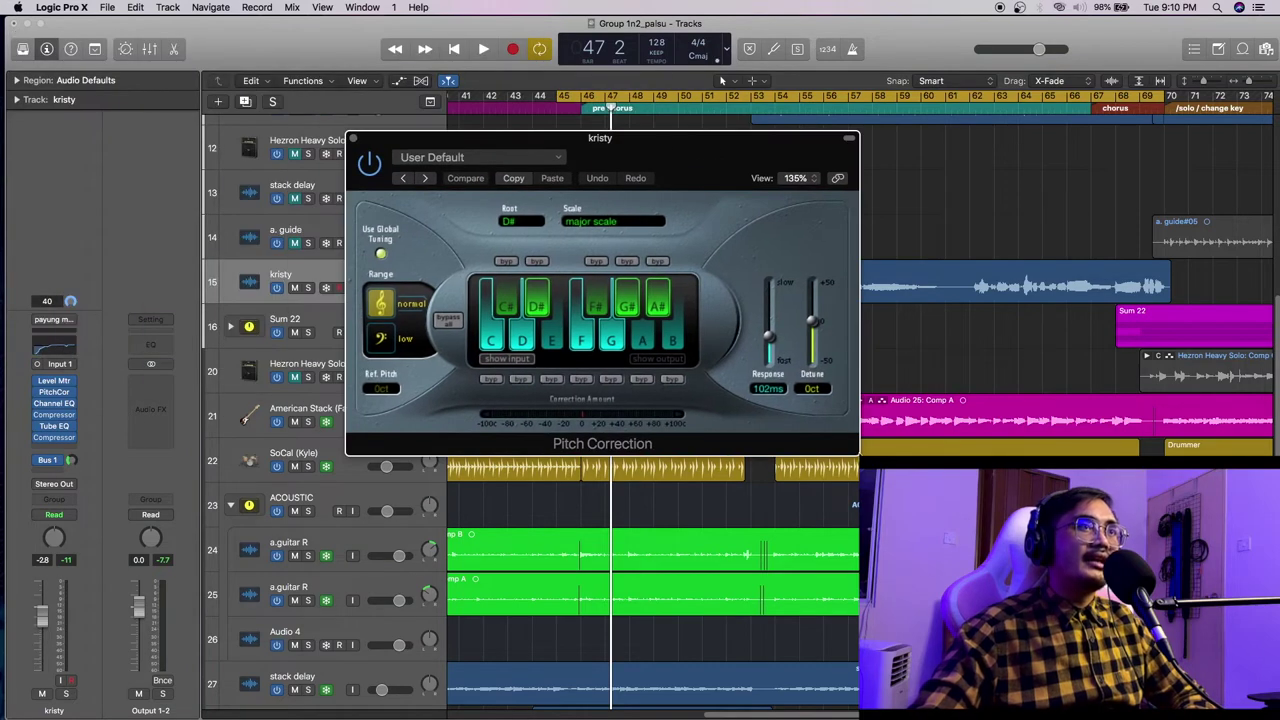
{"action": "left_click_drag", "start_coordinate": [851, 453], "coordinate": [955, 500]}
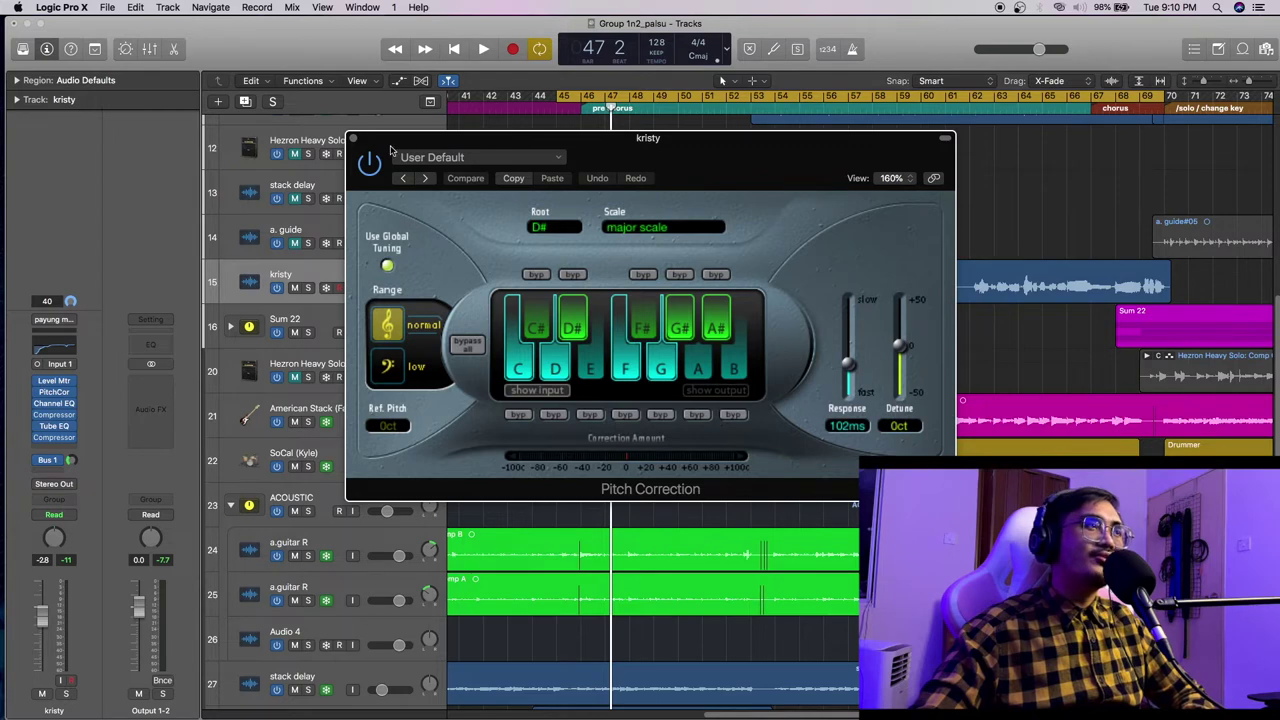
{"action": "left_click", "coordinate": [354, 140]}
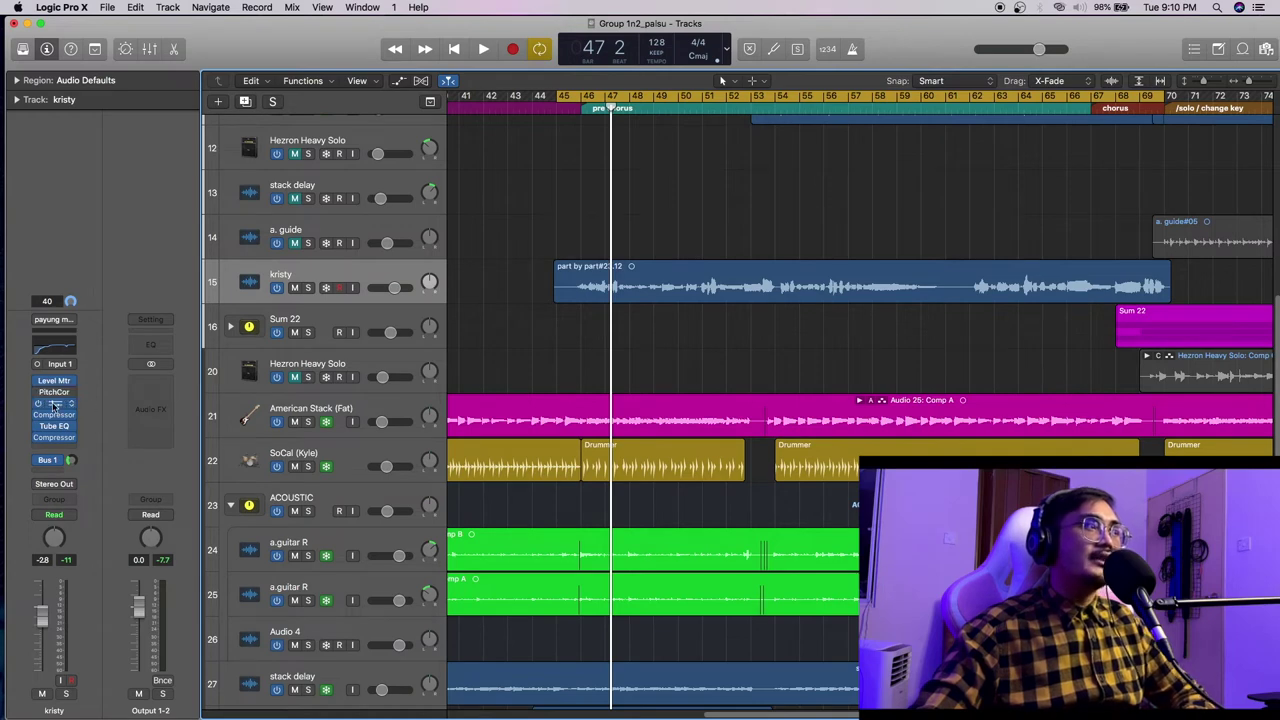
Bypass the Pitch Correction, Channel EQ, Tube EQ, both Compressors and the Bus 1 send on the vocal track, and close the Channel EQ window
{"action": "left_click", "coordinate": [54, 404]}
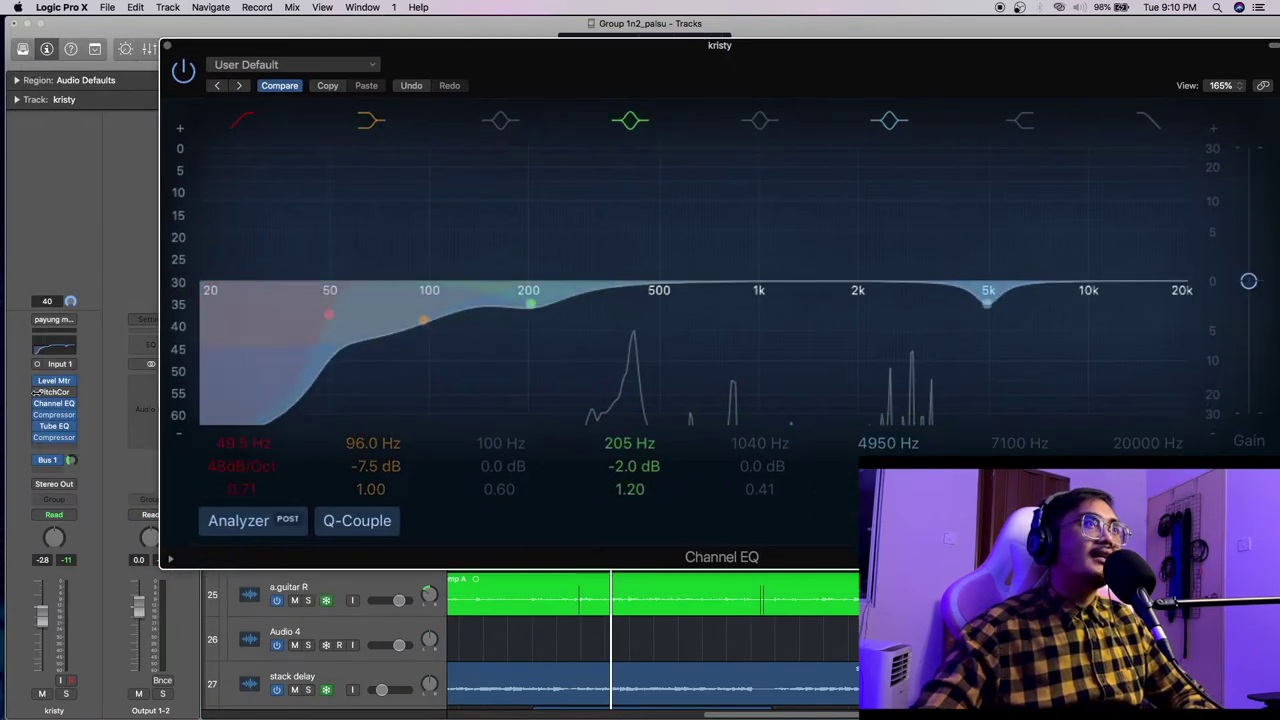
{"action": "left_click", "coordinate": [38, 405]}
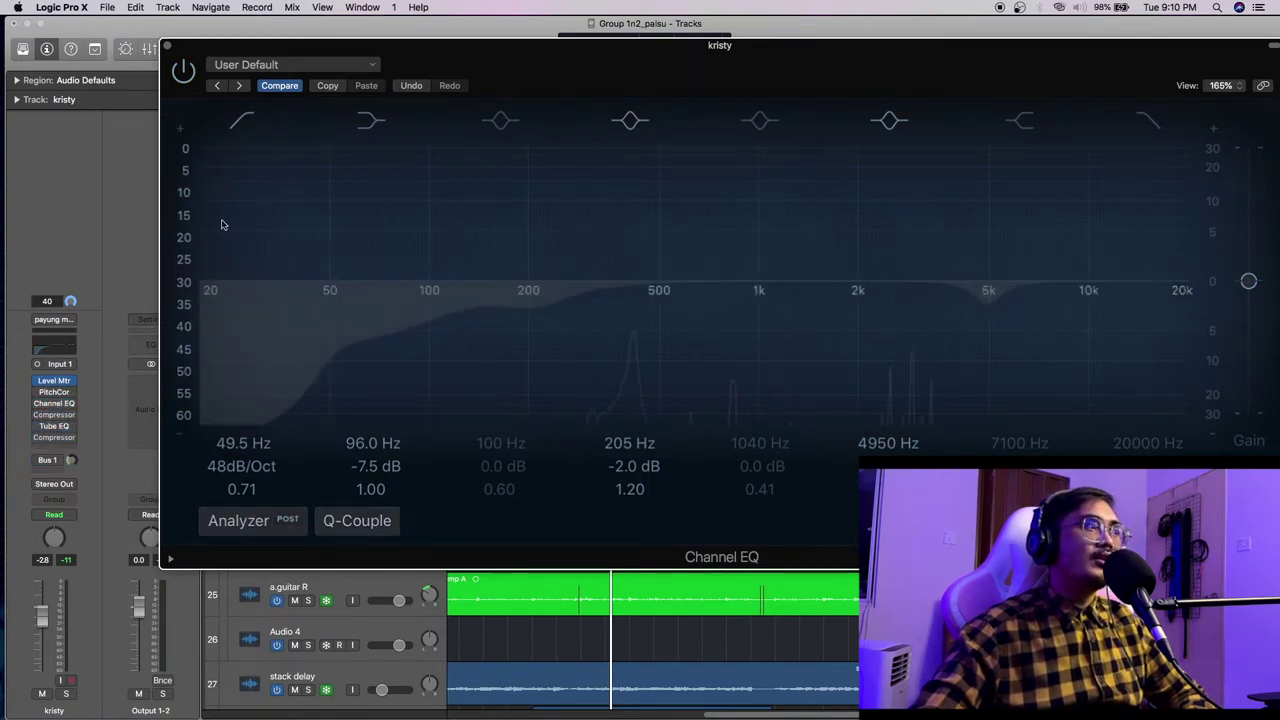
{"action": "left_click", "coordinate": [166, 46]}
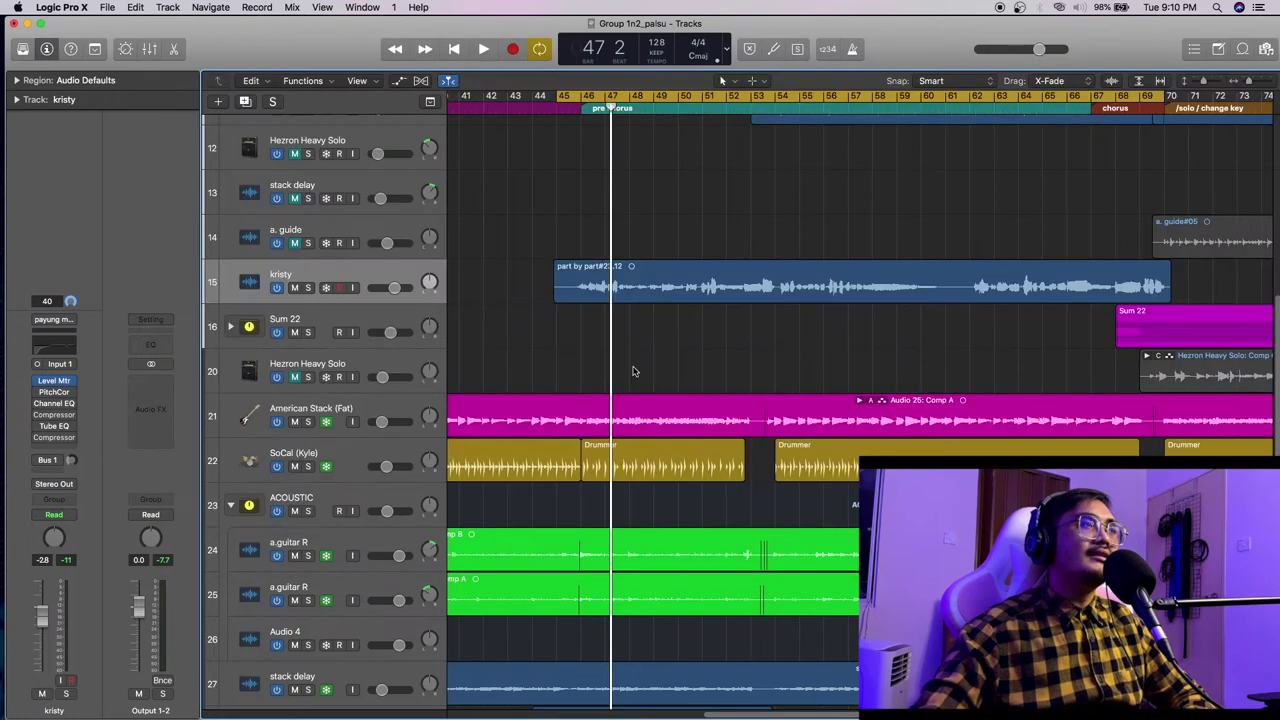
Solo the vocal track and play the unprocessed vocal from bar 47 to about bar 54
{"action": "left_click", "coordinate": [308, 288]}
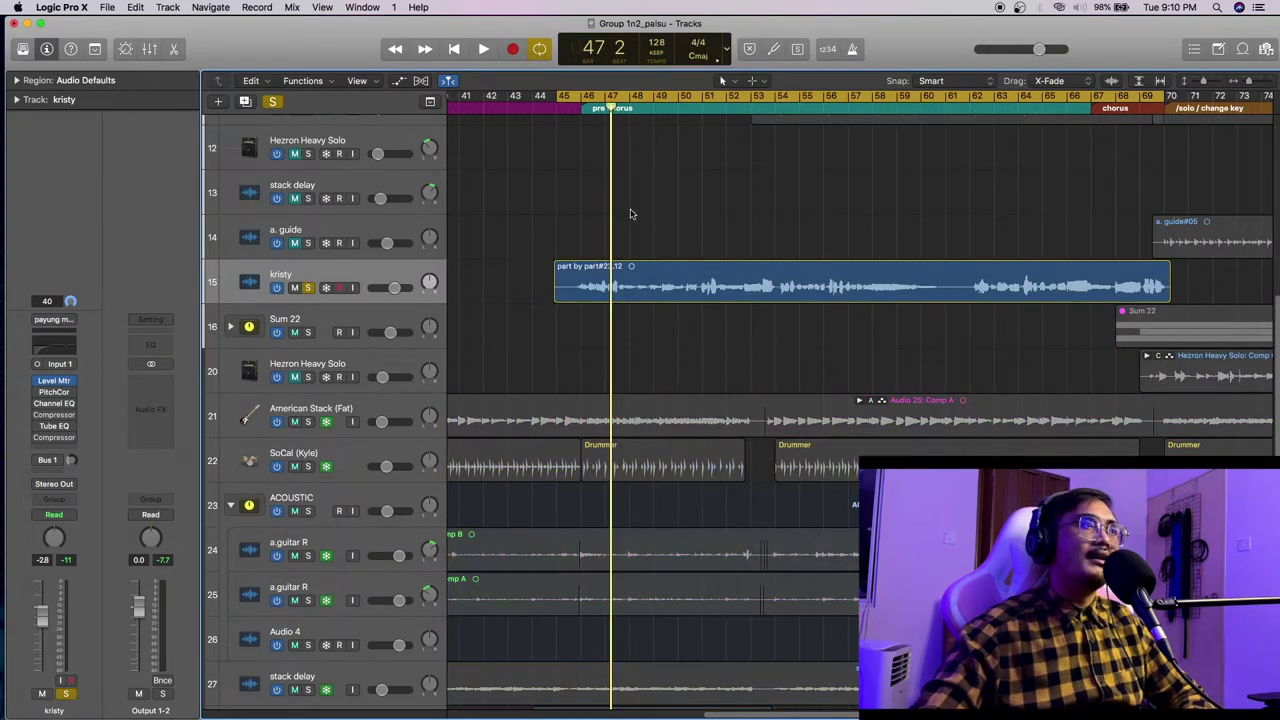
{"action": "key", "text": "space"}
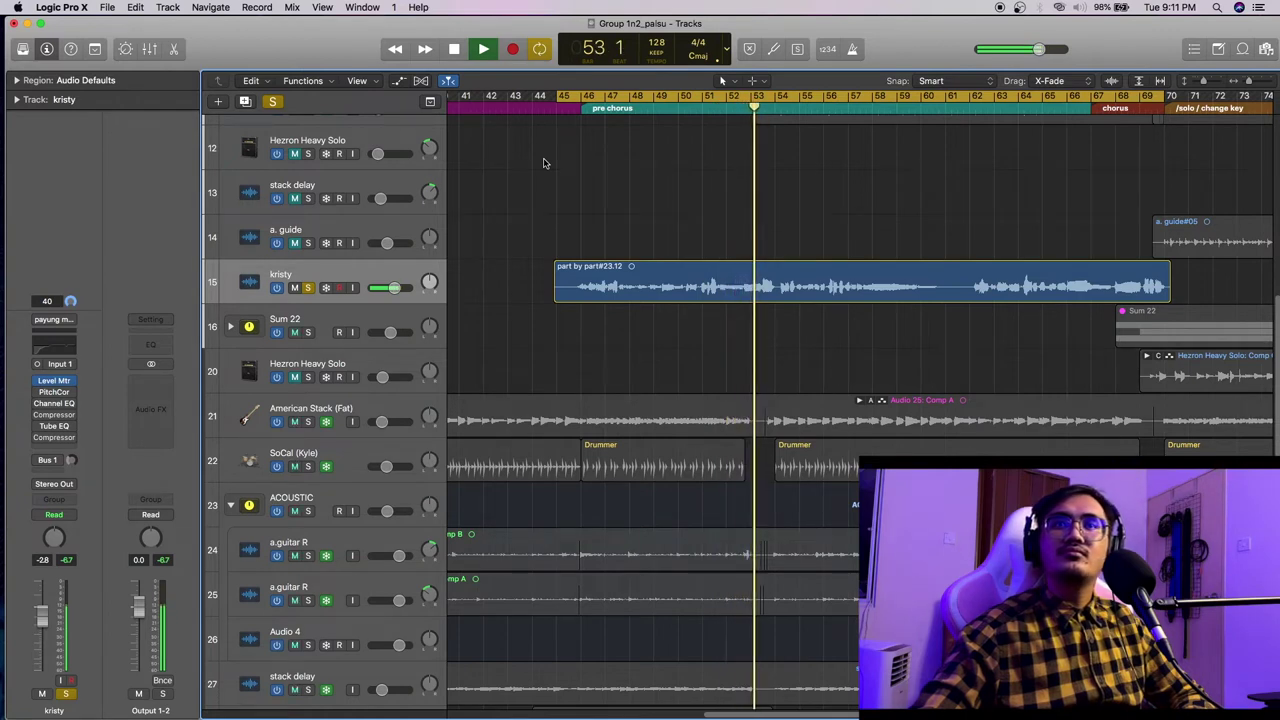
{"action": "key", "text": "space"}
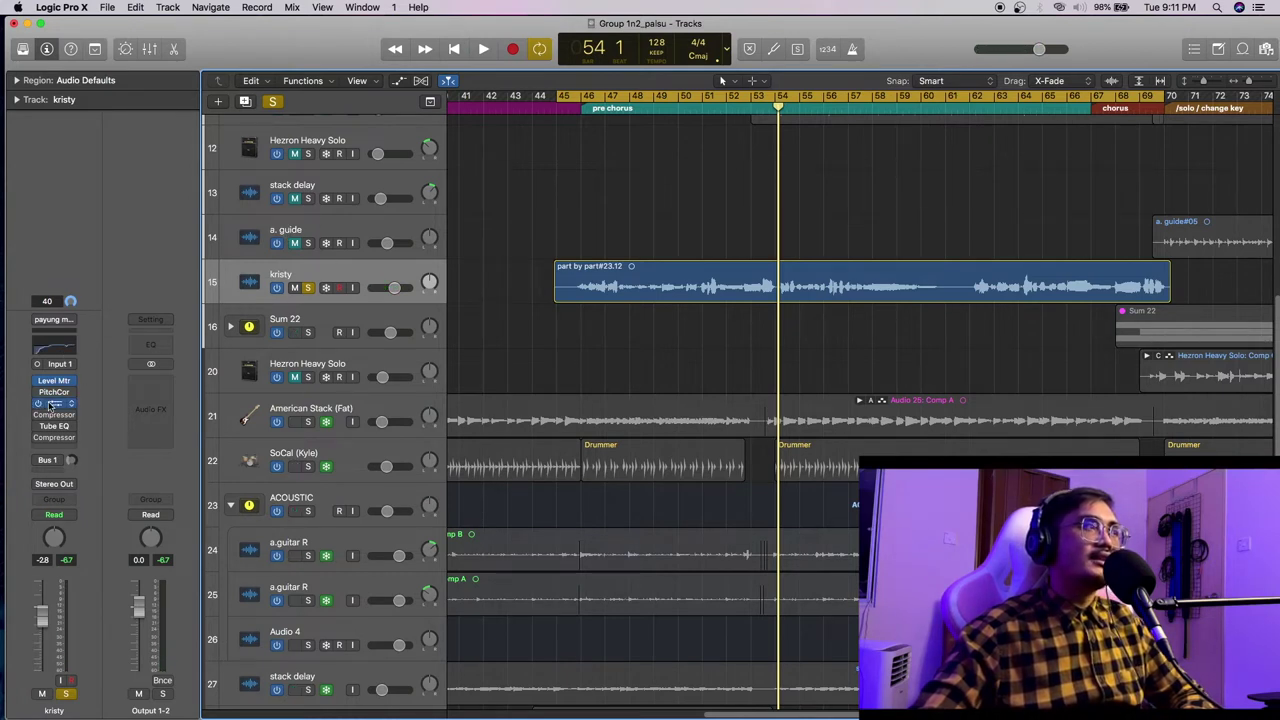
Open and reactivate the vocal's Channel EQ with its low cut, low shelf, 205 Hz and 4950 Hz bands switched off
{"action": "left_click", "coordinate": [50, 404]}
{"action": "left_click", "coordinate": [245, 120]}
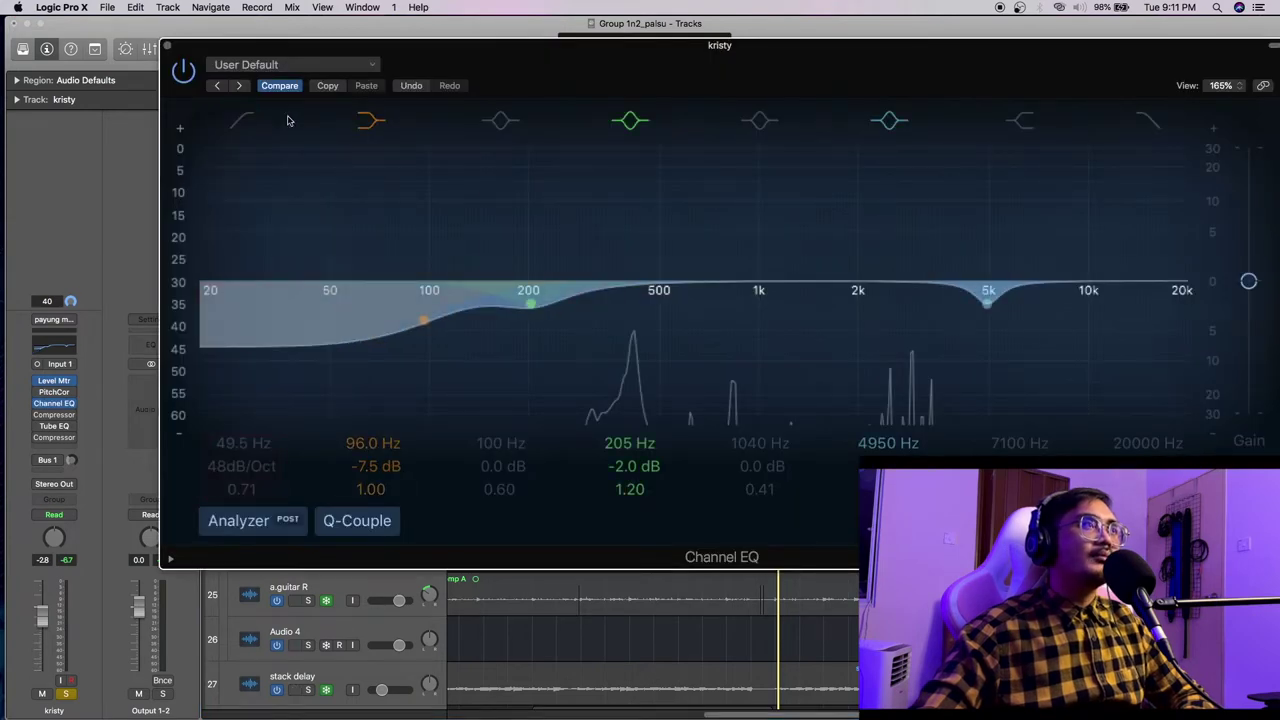
{"action": "left_click", "coordinate": [370, 121]}
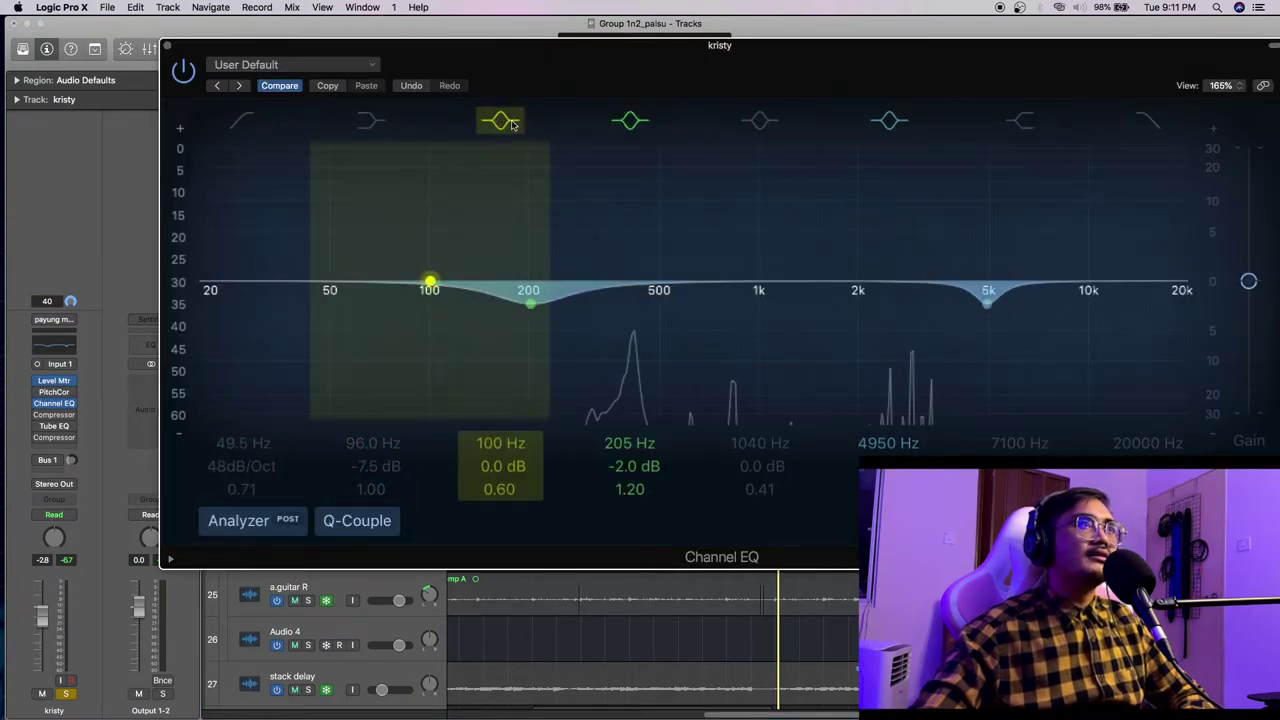
{"action": "left_click", "coordinate": [624, 119]}
{"action": "left_click", "coordinate": [892, 121]}
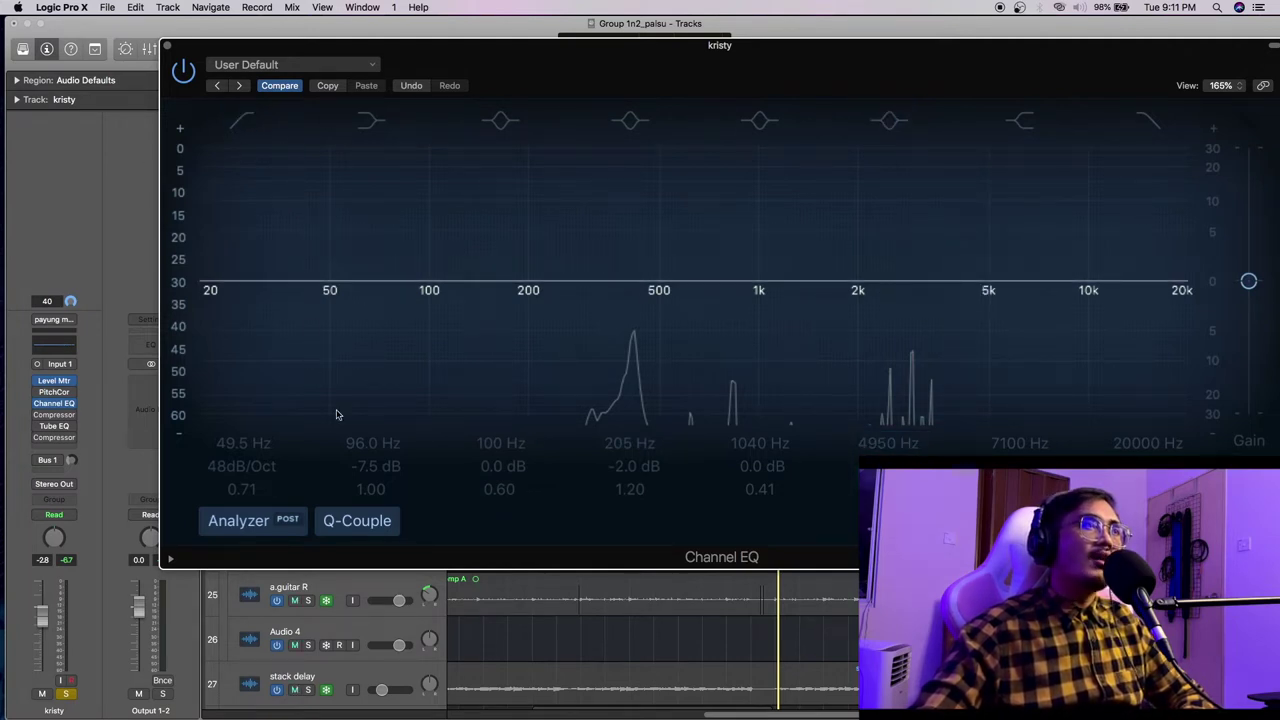
Play the soloed vocal and set the cycle range to bars 47 through 53, keeping the Channel EQ window open
{"action": "key", "text": "space"}
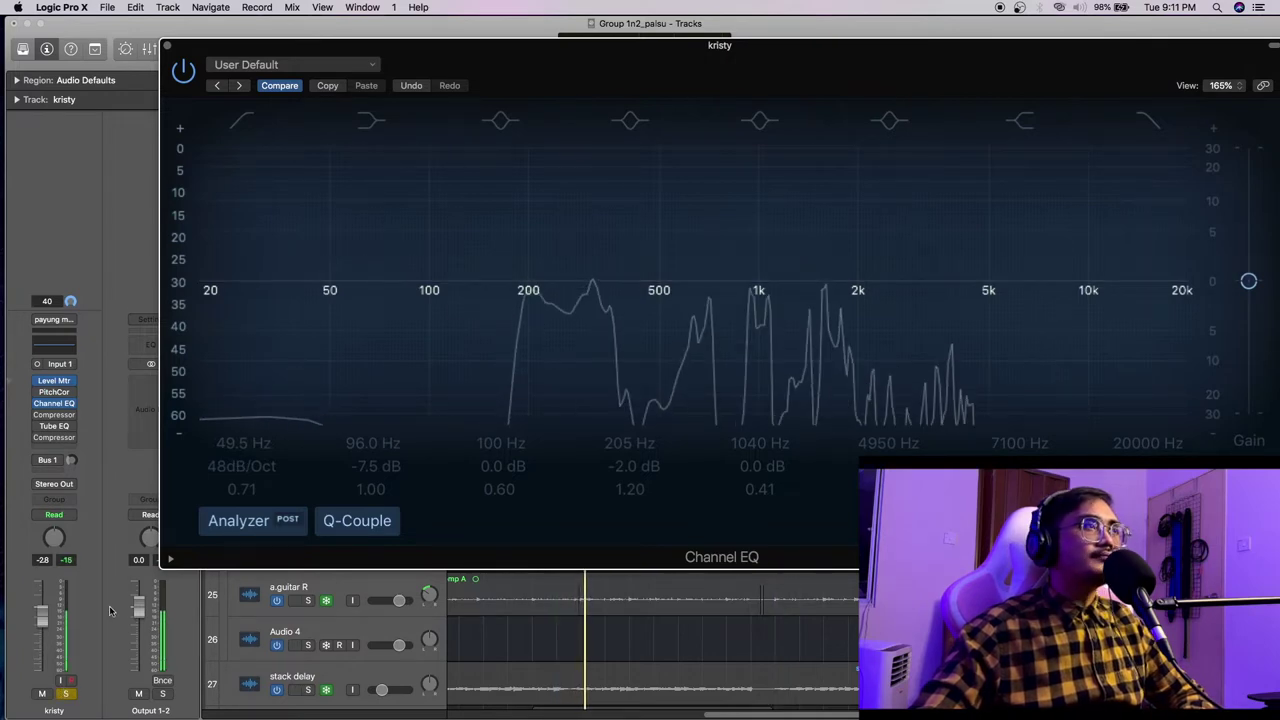
{"action": "left_click_drag", "start_coordinate": [612, 62], "coordinate": [515, 257]}
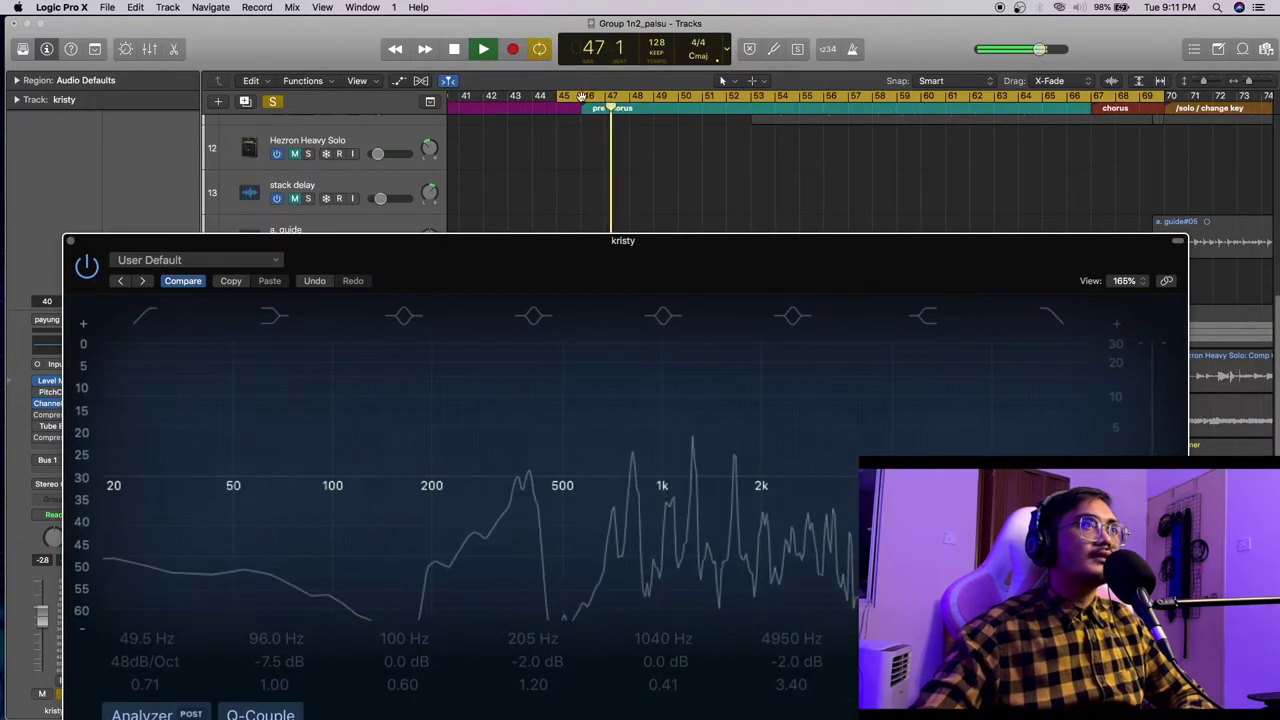
{"action": "left_click_drag", "start_coordinate": [608, 97], "coordinate": [746, 97]}
{"action": "key", "text": "space"}
{"action": "left_click_drag", "start_coordinate": [714, 236], "coordinate": [717, 45]}
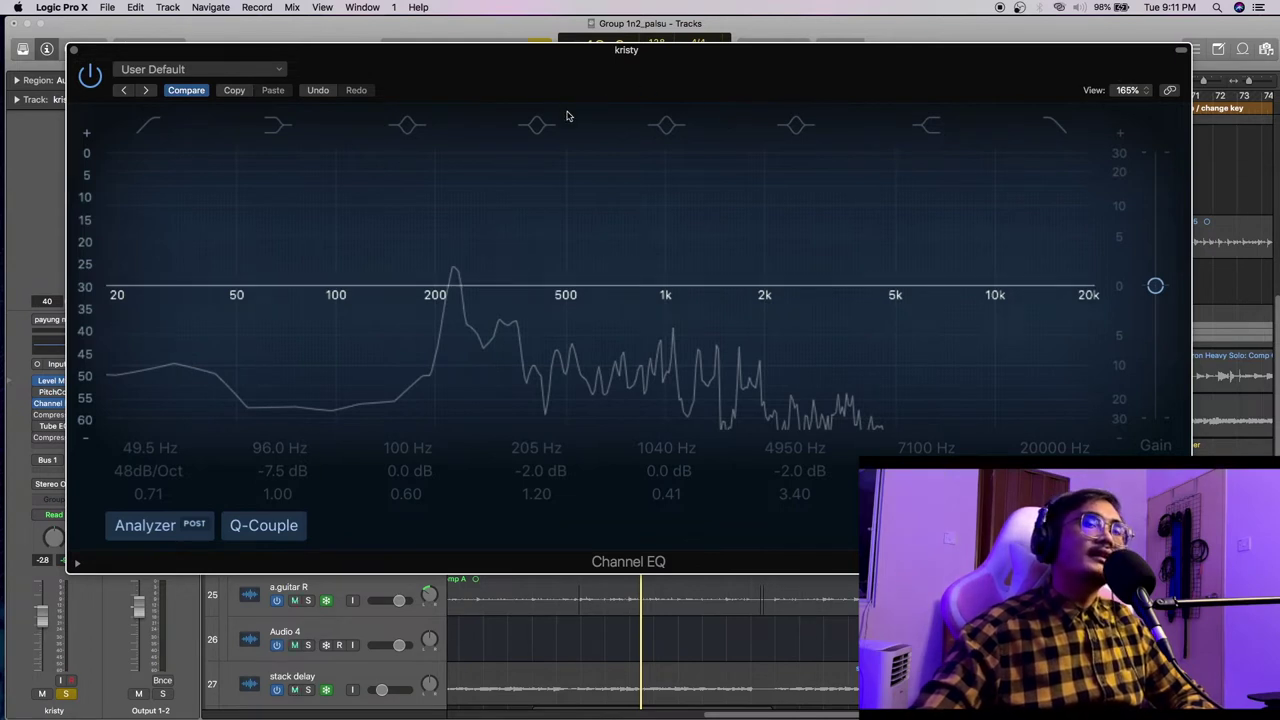
Enable the 49.5 Hz, 48 dB/Oct low cut and the 96 Hz, -7.5 dB low shelf, comparing the shelf off and on during playback
{"action": "left_click", "coordinate": [140, 132]}
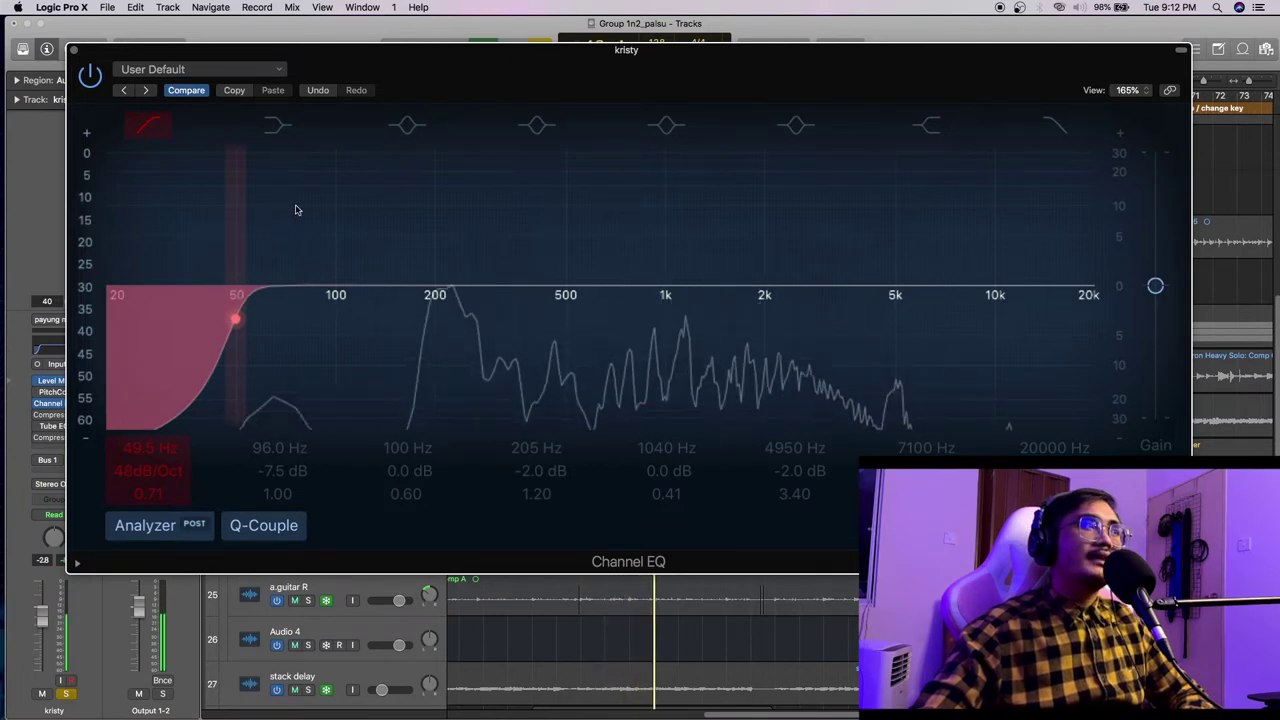
{"action": "left_click", "coordinate": [287, 128]}
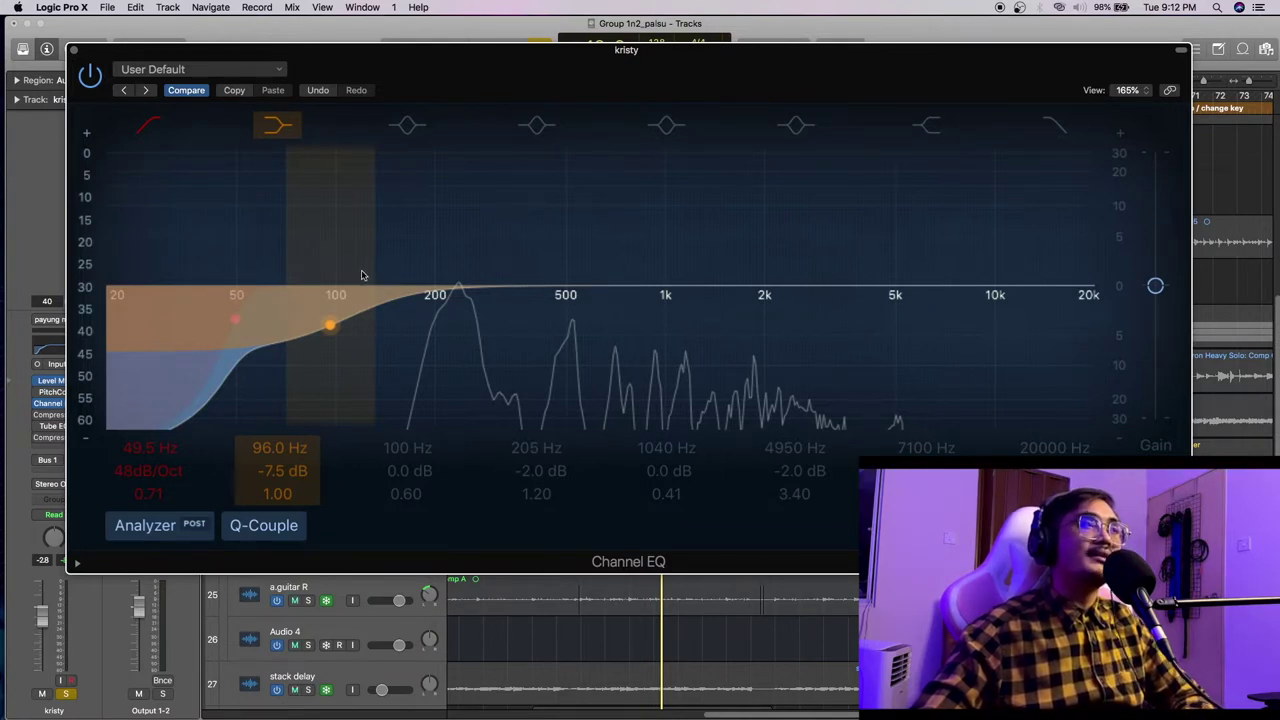
{"action": "left_click", "coordinate": [281, 127]}
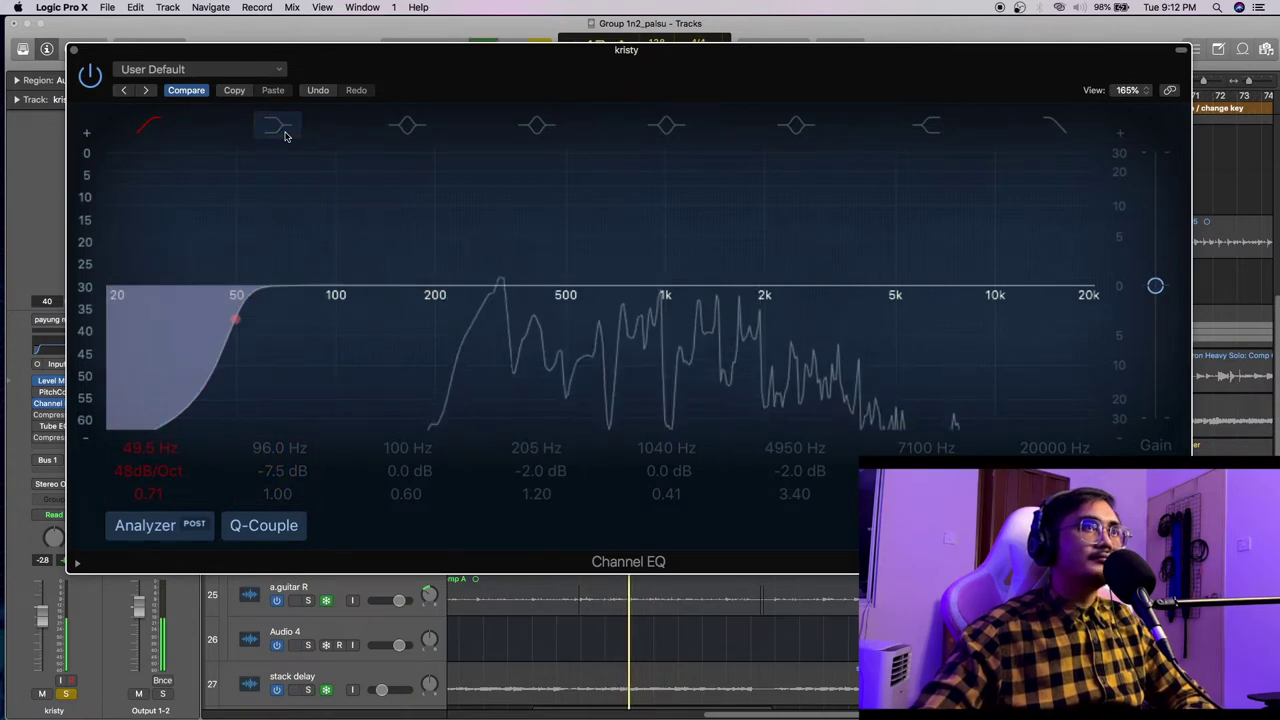
{"action": "left_click", "coordinate": [281, 127]}
Extend the end of the cycle range to about bar 58 and compare the vocal EQ with the low shelf off and on
{"action": "left_click_drag", "start_coordinate": [400, 49], "coordinate": [386, 254]}
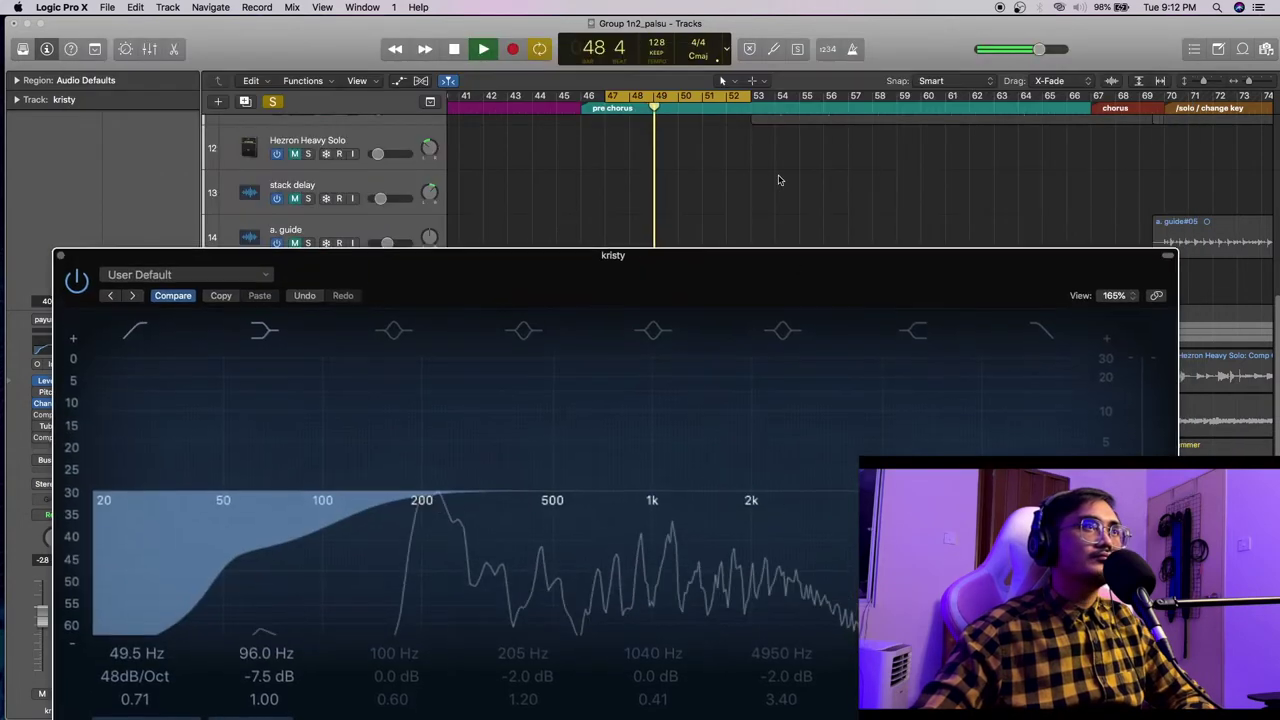
{"action": "left_click_drag", "start_coordinate": [748, 102], "coordinate": [870, 102]}
{"action": "left_click_drag", "start_coordinate": [772, 250], "coordinate": [780, 37]}
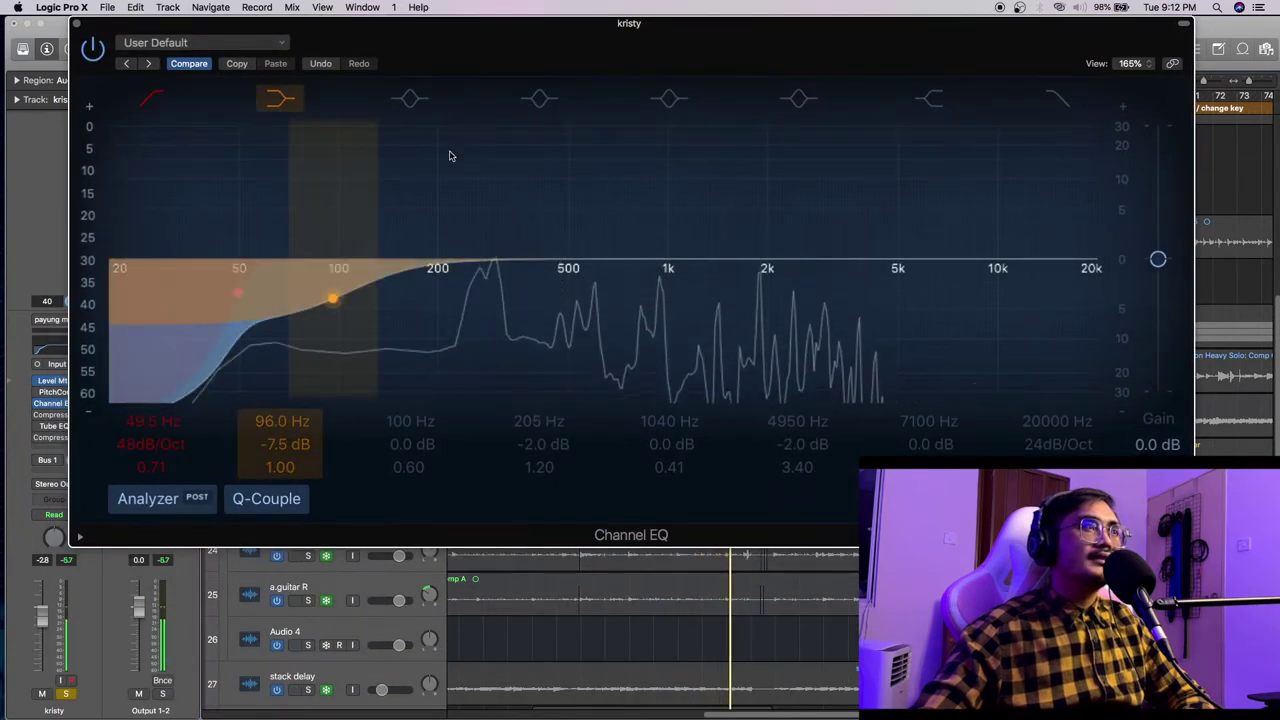
{"action": "left_click", "coordinate": [280, 102]}
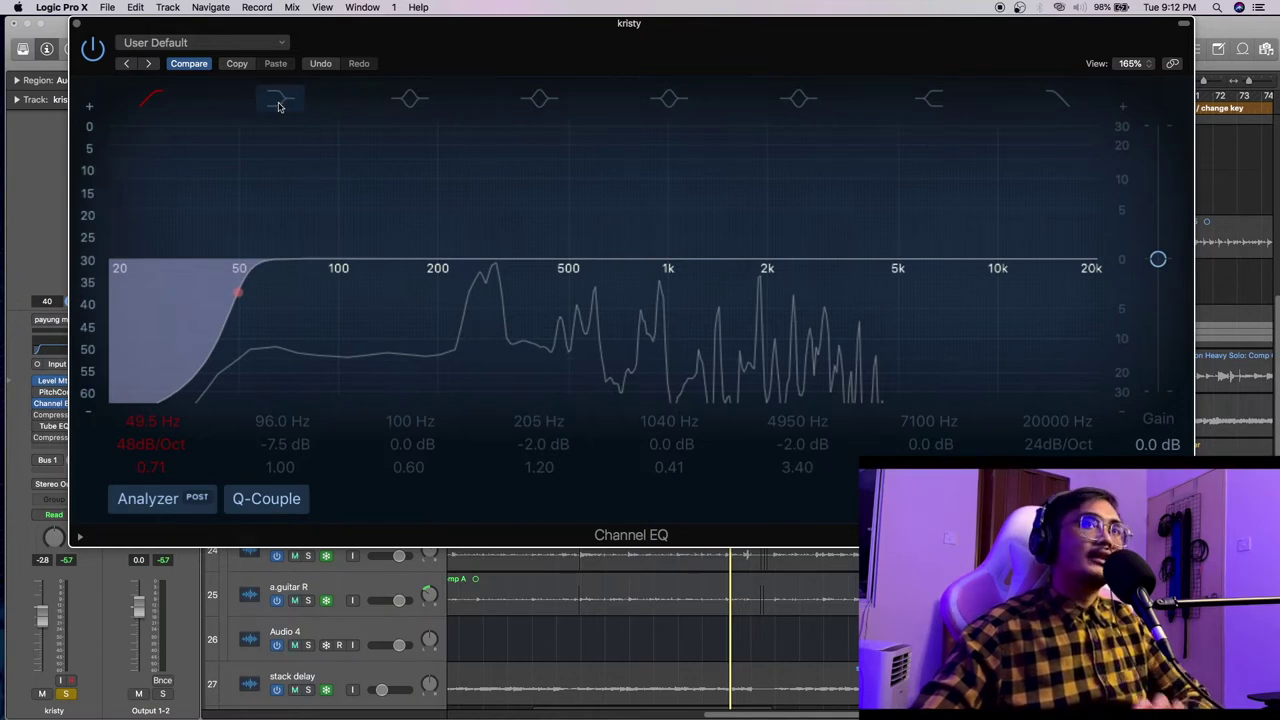
{"action": "left_click", "coordinate": [279, 104]}
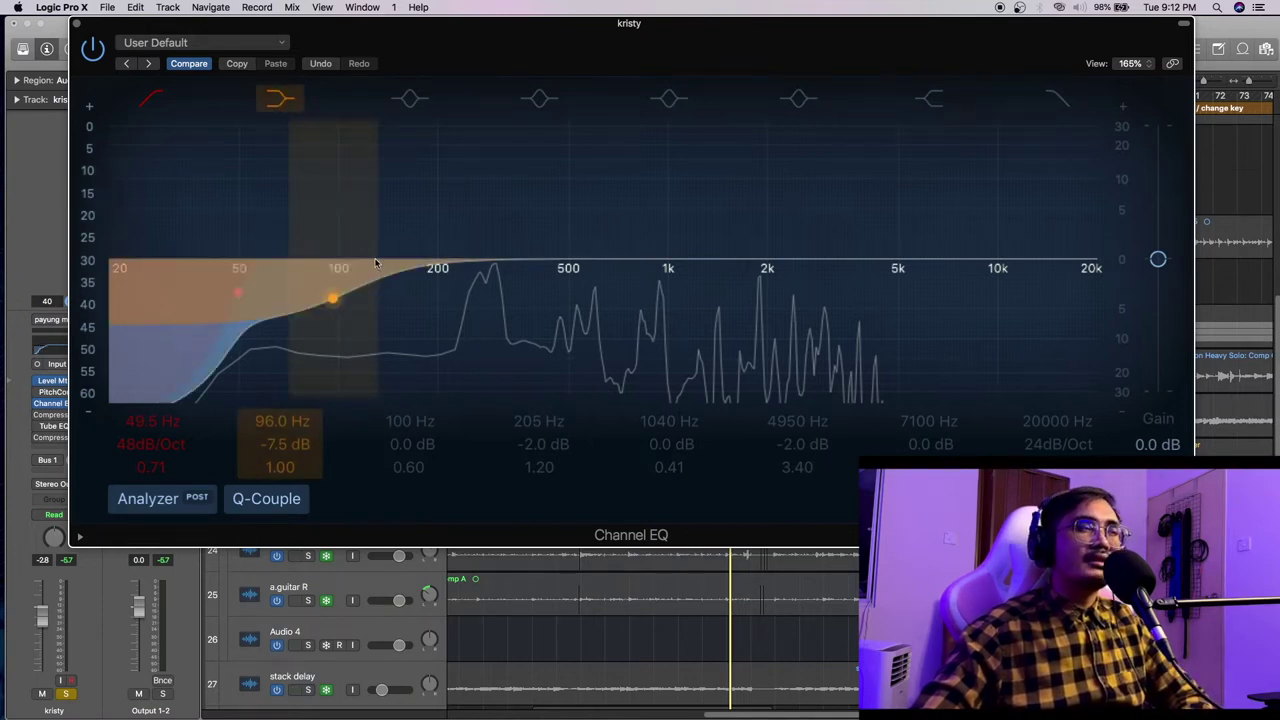
Enable the 205 Hz EQ band at -2.0 dB with a Q of 1.20, comparing the vocal with the band off and on
{"action": "left_click", "coordinate": [412, 100]}
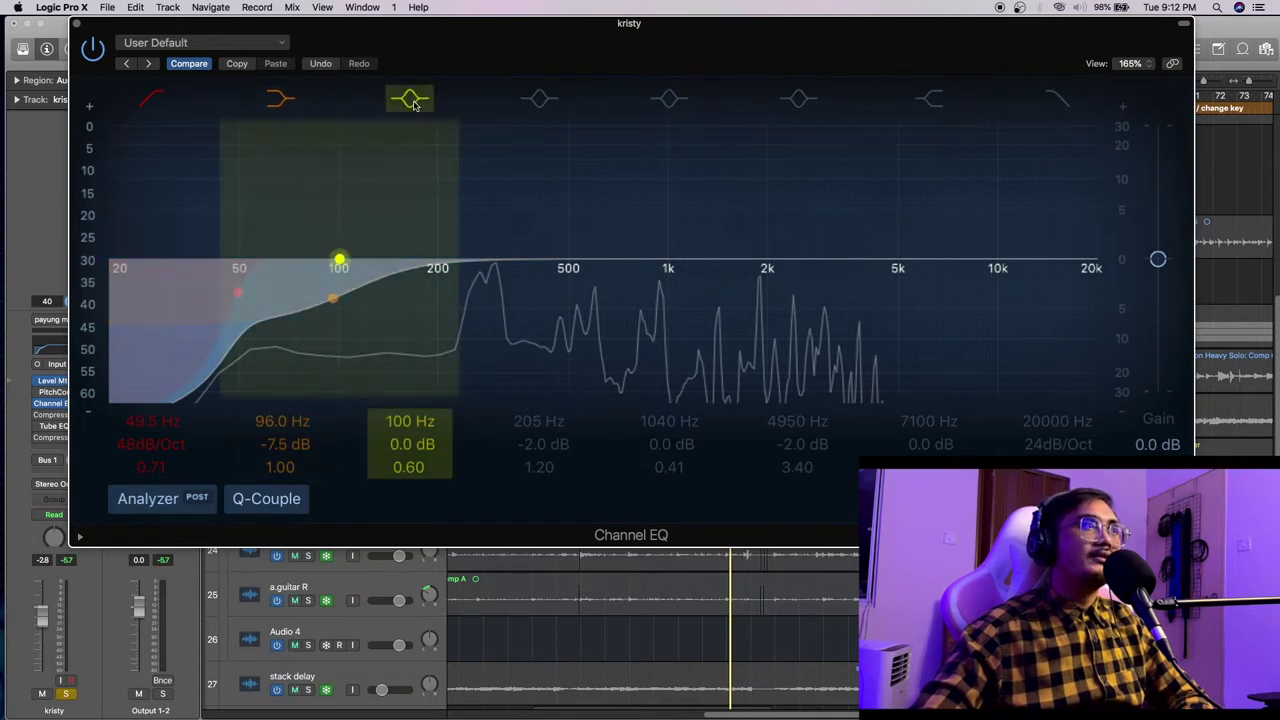
{"action": "left_click", "coordinate": [408, 102]}
{"action": "left_click", "coordinate": [542, 99]}
{"action": "left_click", "coordinate": [544, 99]}
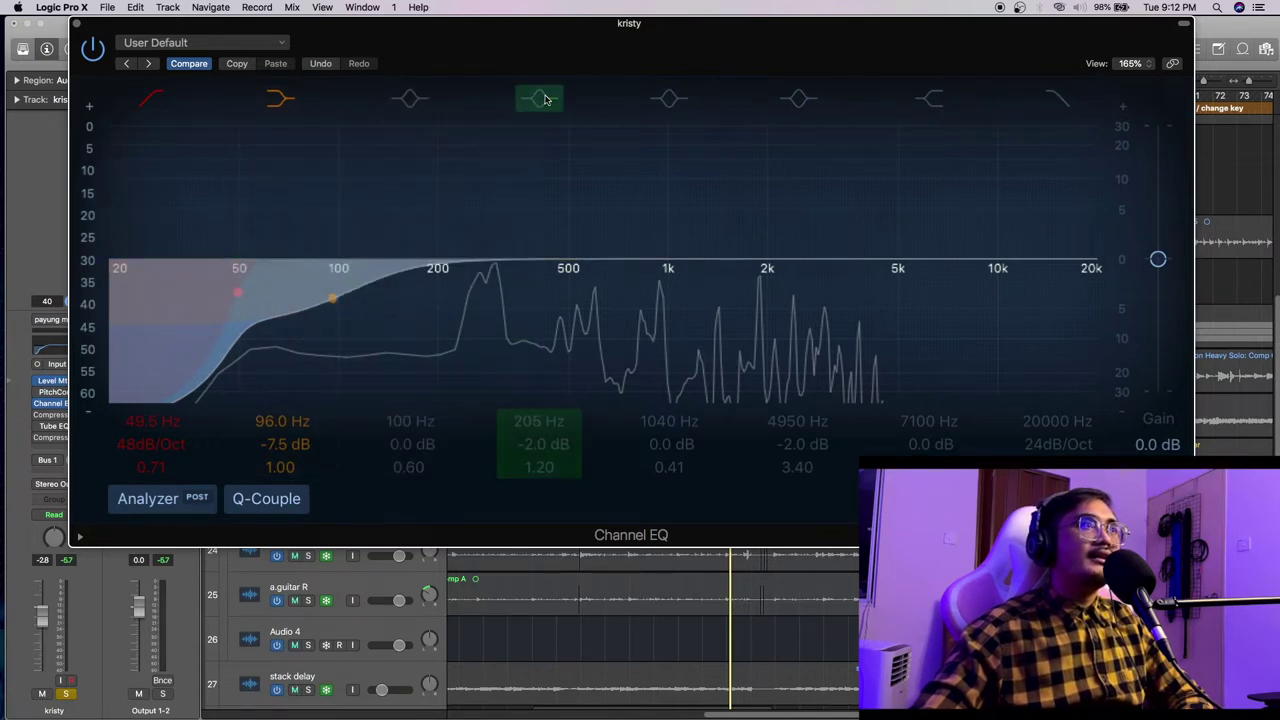
{"action": "left_click", "coordinate": [545, 98]}
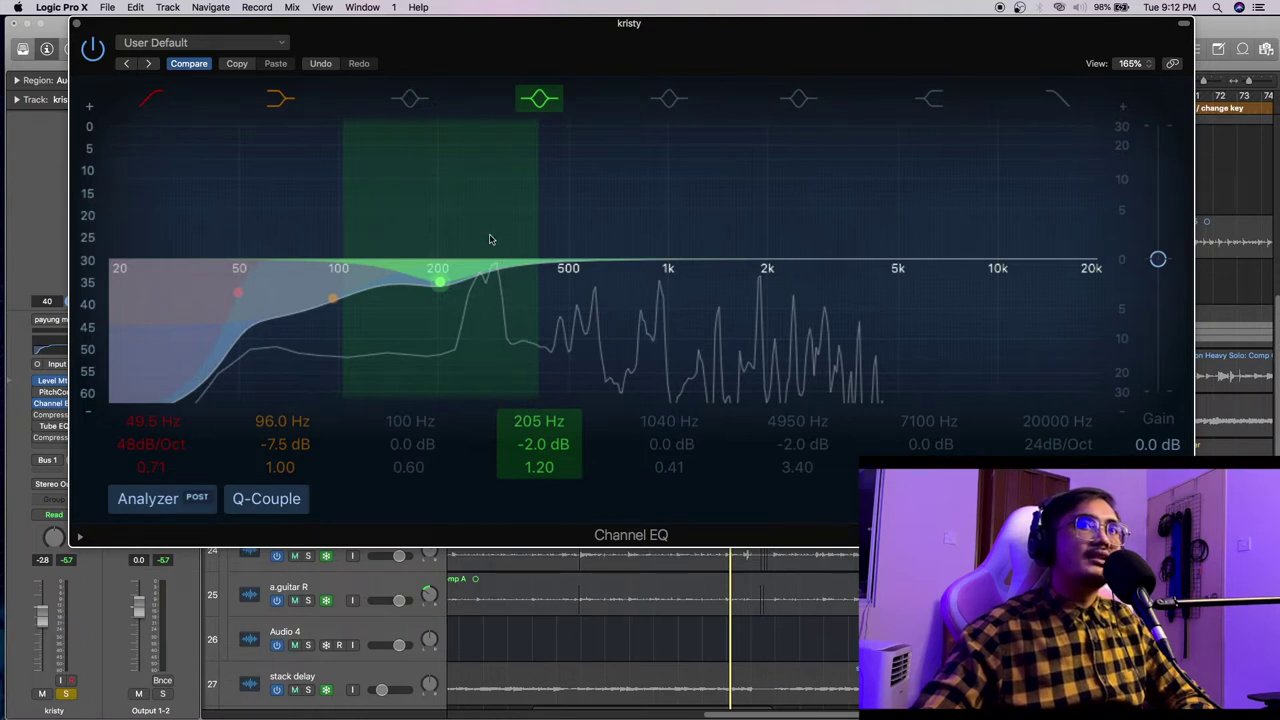
{"action": "left_click", "coordinate": [546, 102]}
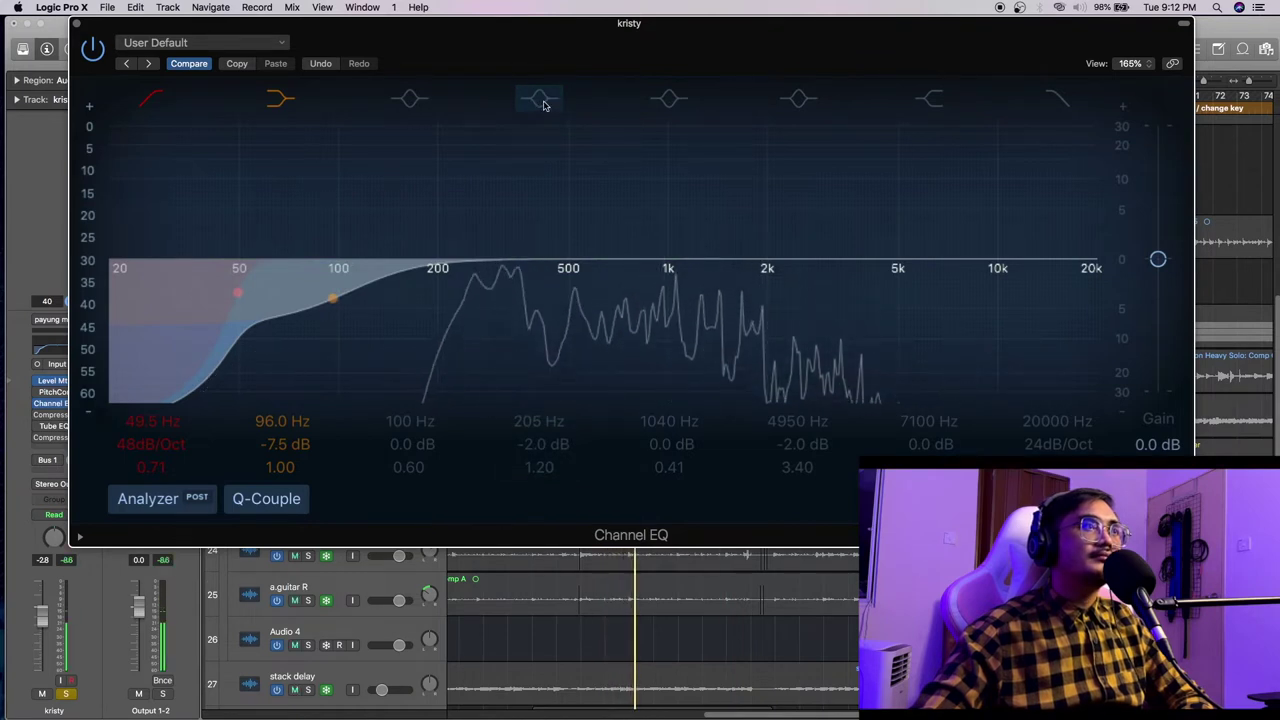
{"action": "left_click", "coordinate": [543, 103]}
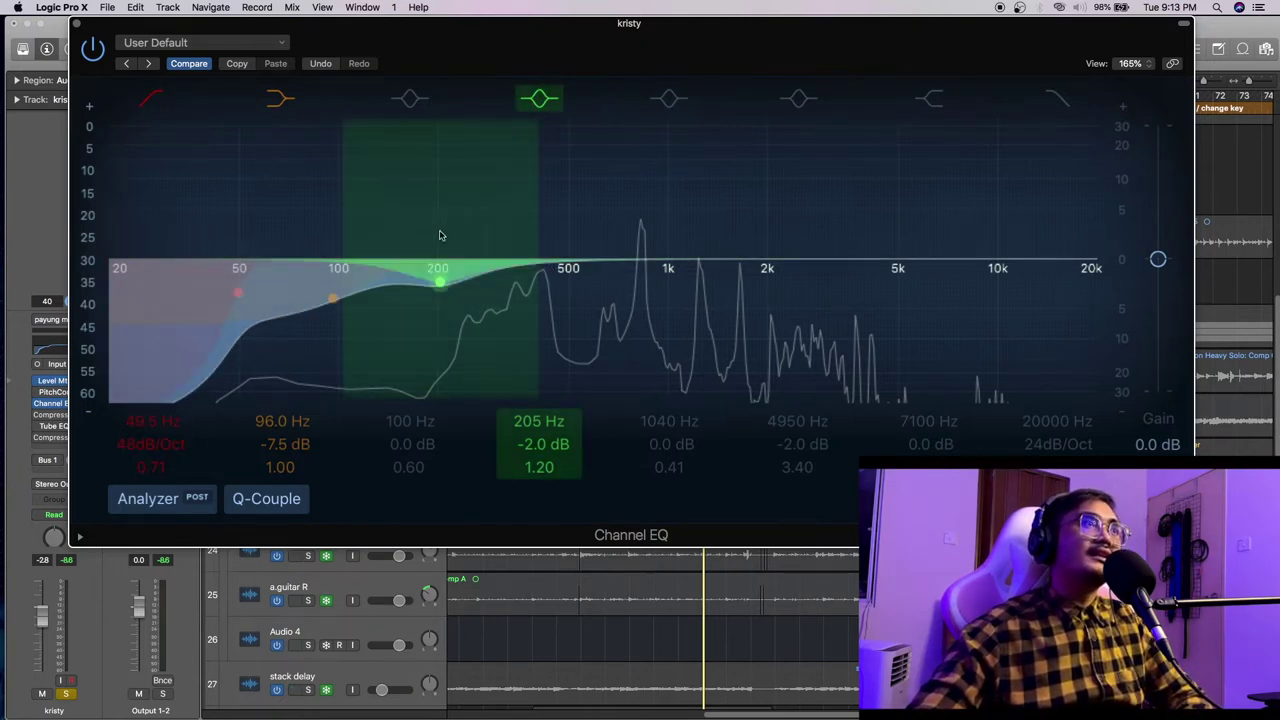
Enable the 4950 Hz EQ band at -2.0 dB with a Q of 3.40 and close the Channel EQ
{"action": "left_click", "coordinate": [800, 100]}
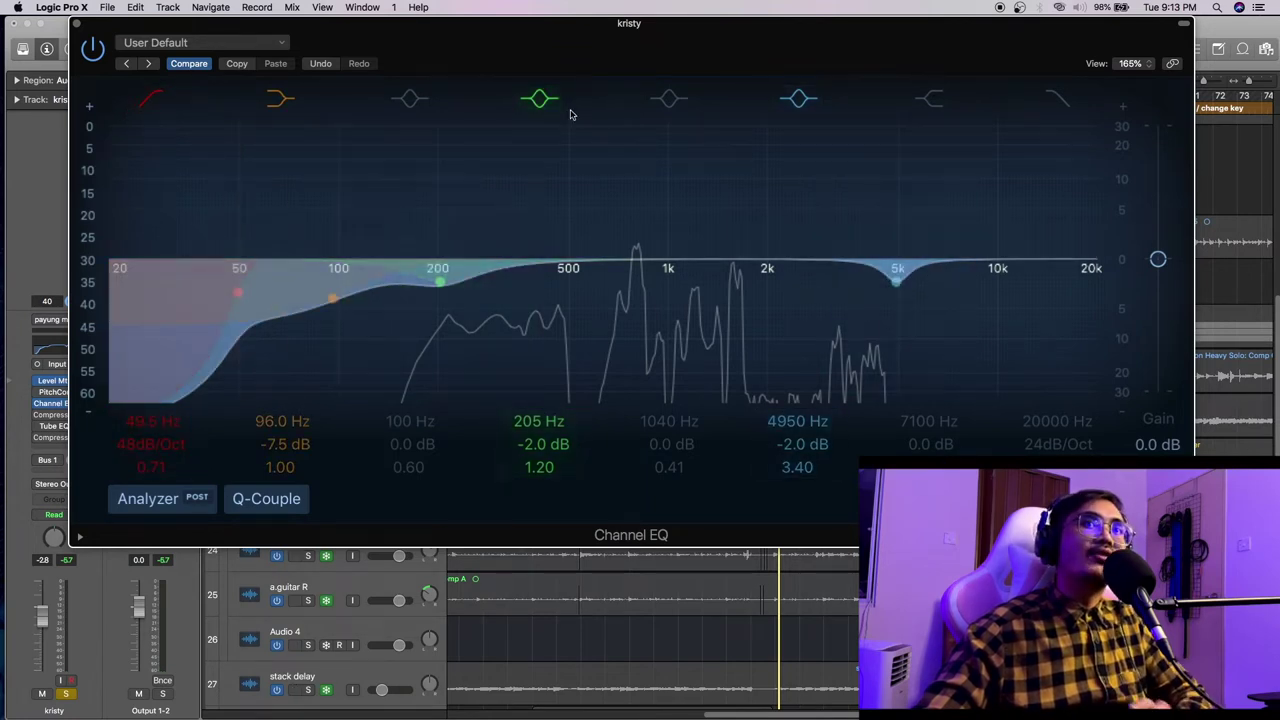
{"action": "left_click", "coordinate": [76, 27]}
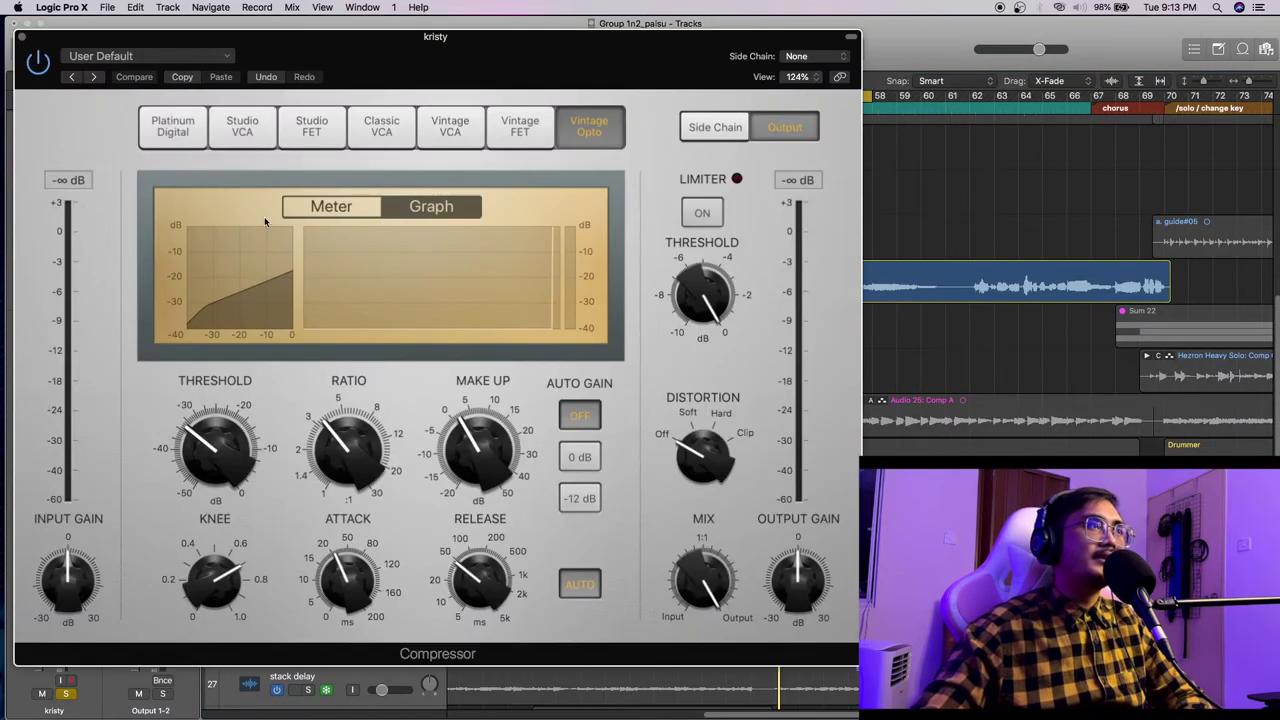
Set the ratio of the vocal's Vintage Opto Compressor to 3.7:1, with its window moved clear of the channel strip
{"action": "left_click_drag", "start_coordinate": [577, 40], "coordinate": [757, 40]}
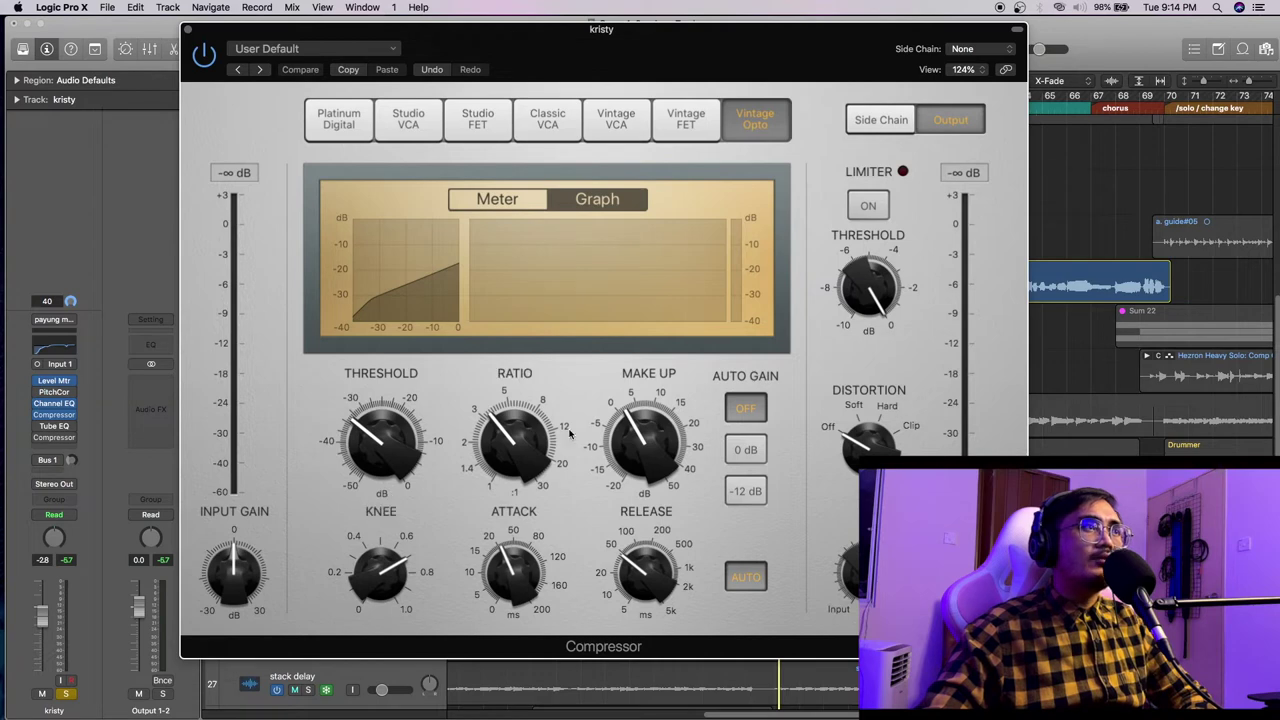
{"action": "left_click_drag", "start_coordinate": [491, 422], "coordinate": [492, 422]}
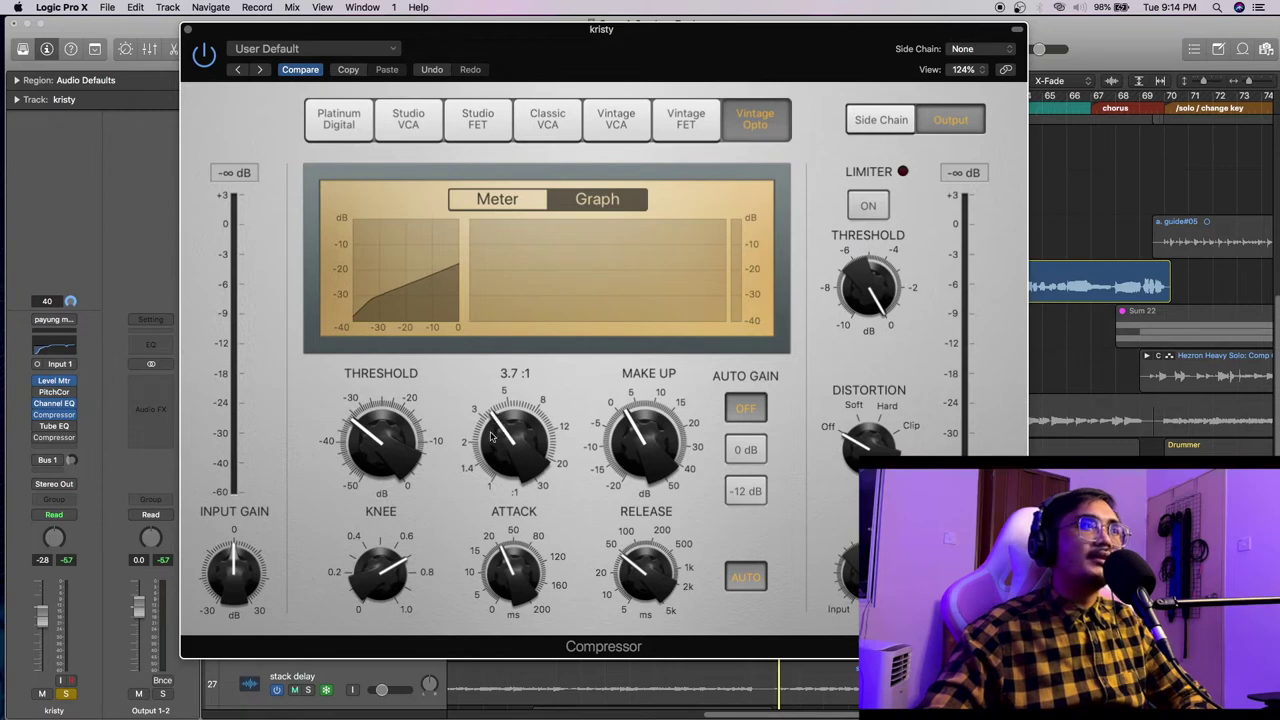
{"action": "left_click_drag", "start_coordinate": [484, 401], "coordinate": [543, 401]}
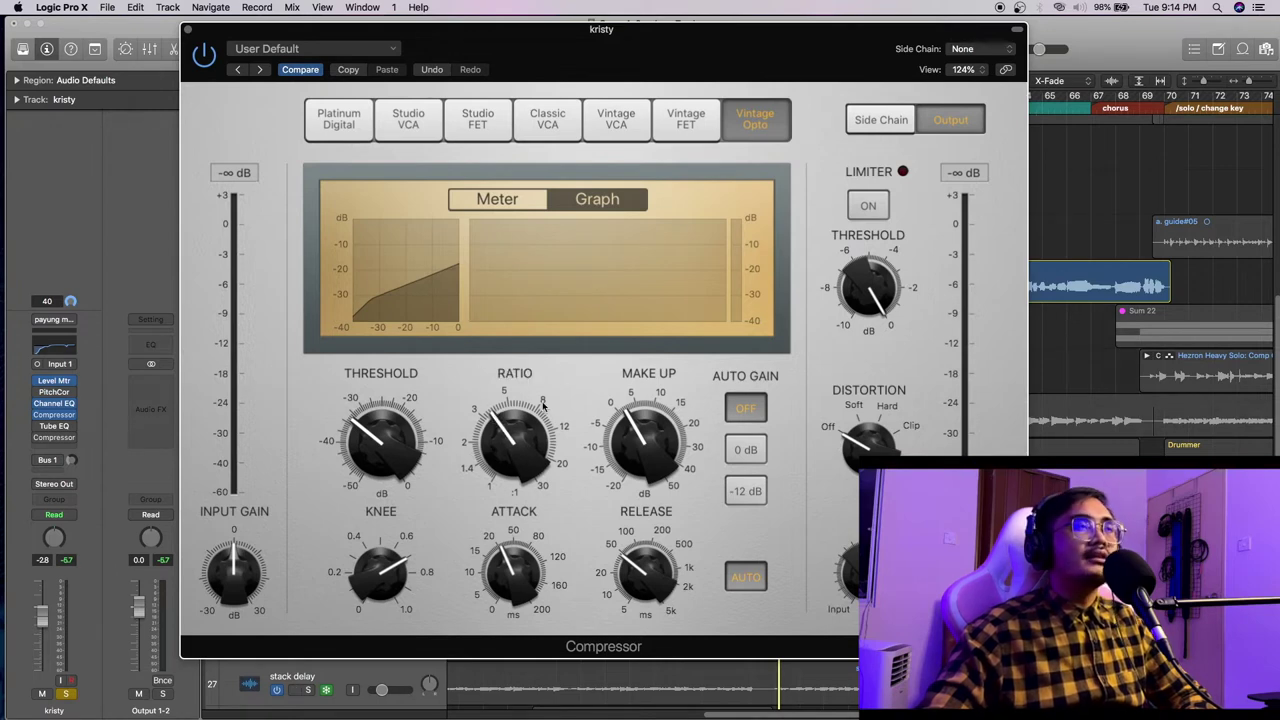
Raise the Compressor's threshold to -3.0 dB during playback, lower it to about -20 dB, and change the graph display to the meter
{"action": "left_click_drag", "start_coordinate": [367, 422], "coordinate": [477, 277]}
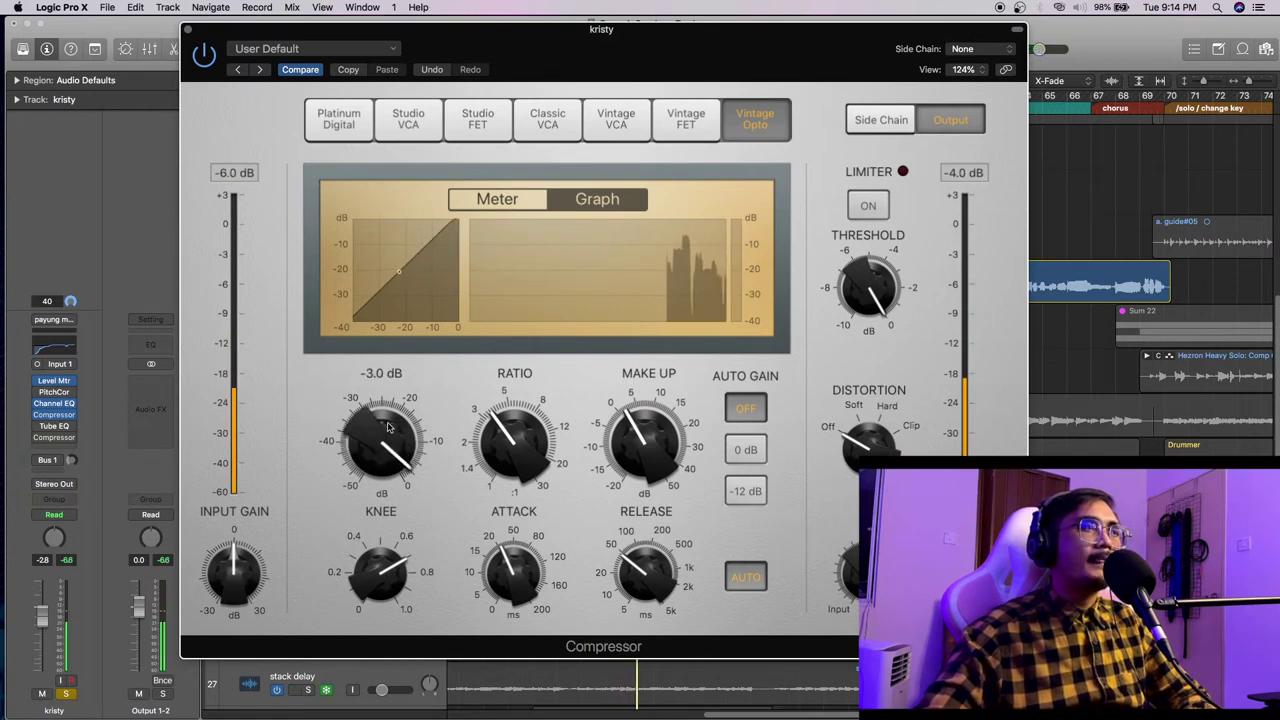
{"action": "left_click_drag", "start_coordinate": [393, 433], "coordinate": [382, 497]}
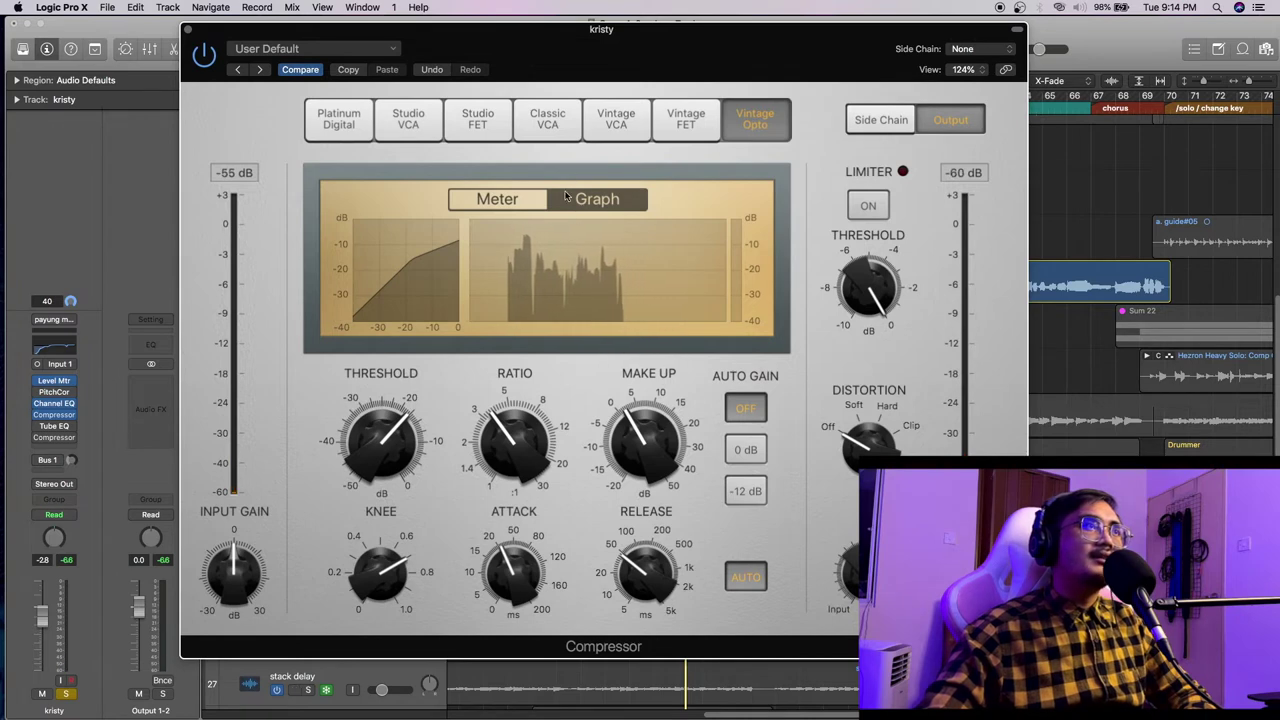
{"action": "left_click", "coordinate": [580, 202]}
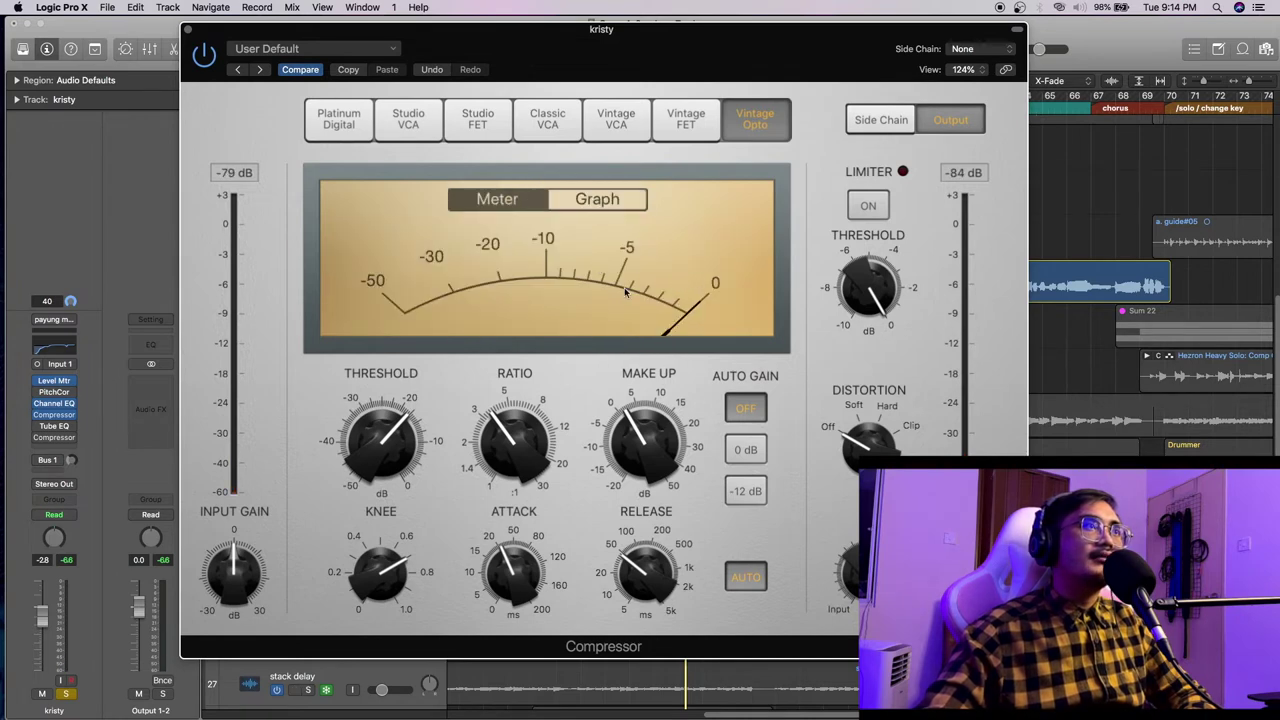
Lower the Vintage Opto Compressor's threshold to about -35 dB and switch its display to the graph
{"action": "left_click_drag", "start_coordinate": [385, 425], "coordinate": [366, 455]}
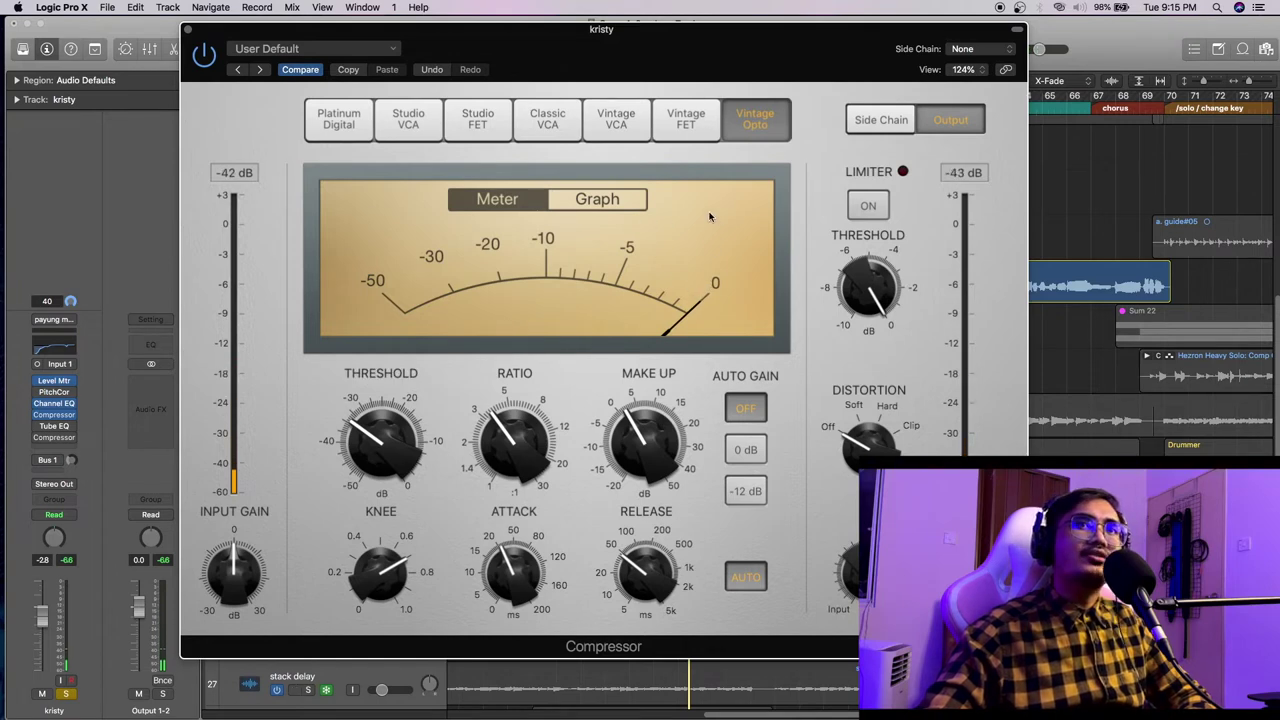
{"action": "mouse_move", "coordinate": [369, 428]}
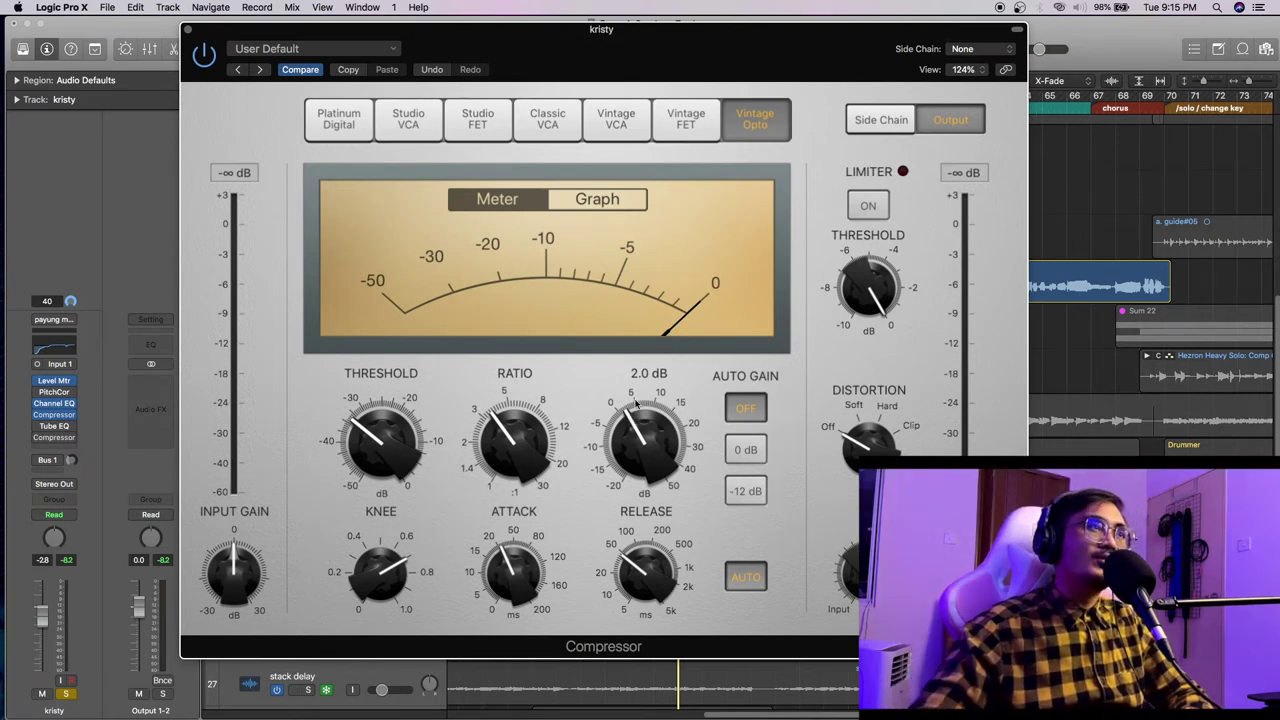
{"action": "left_click", "coordinate": [616, 202]}
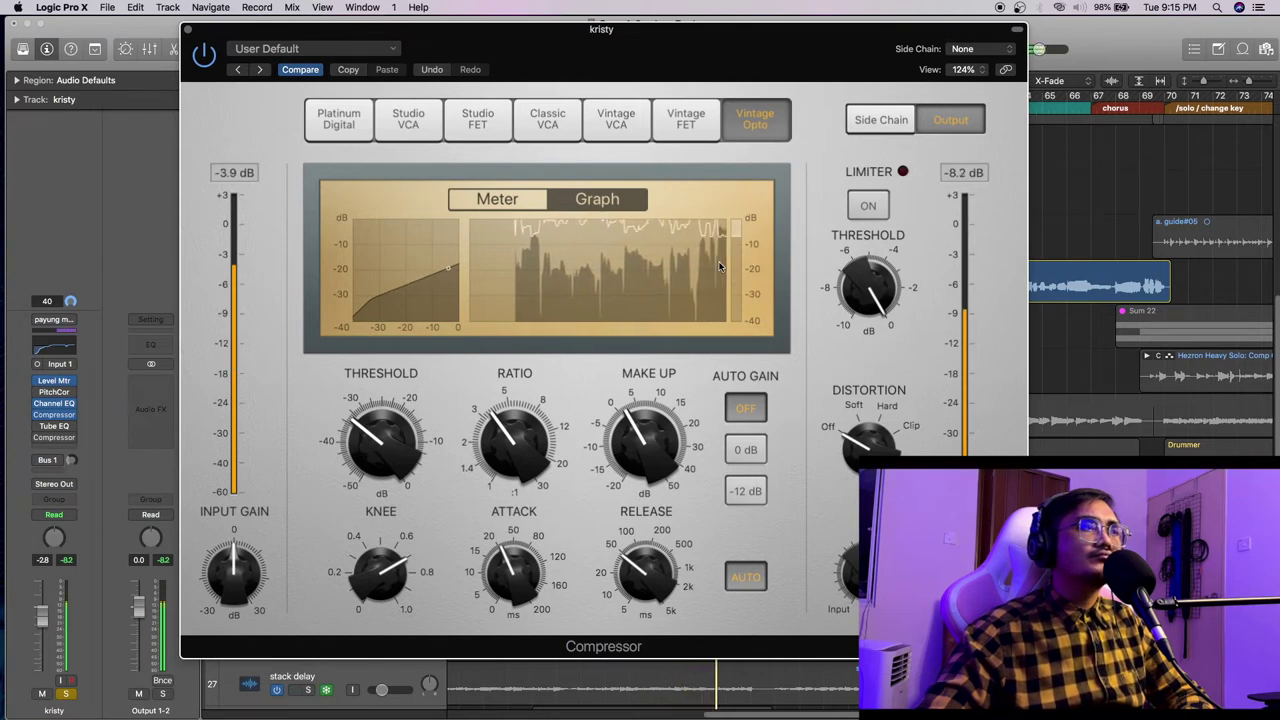
{"action": "mouse_move", "coordinate": [503, 553]}
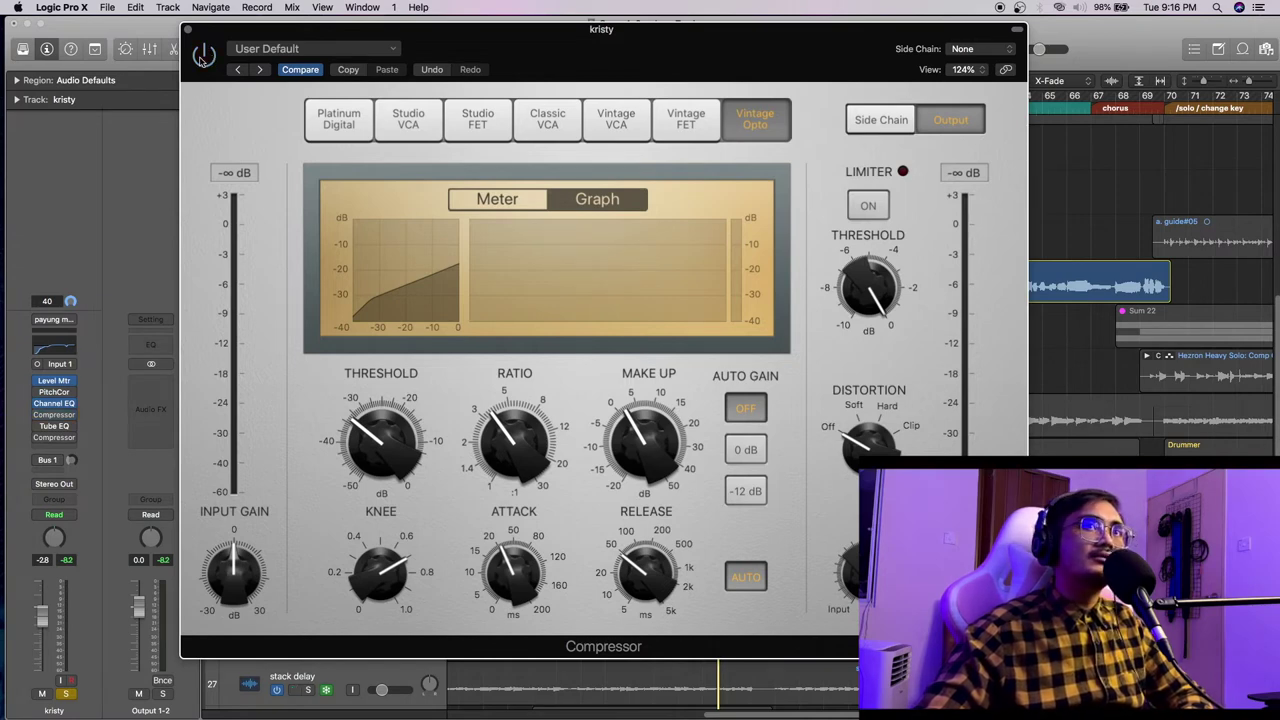
Play the vocal with the Vintage Opto Compressor bypassed, re-enable it and close the plug-in
{"action": "key", "text": "space"}
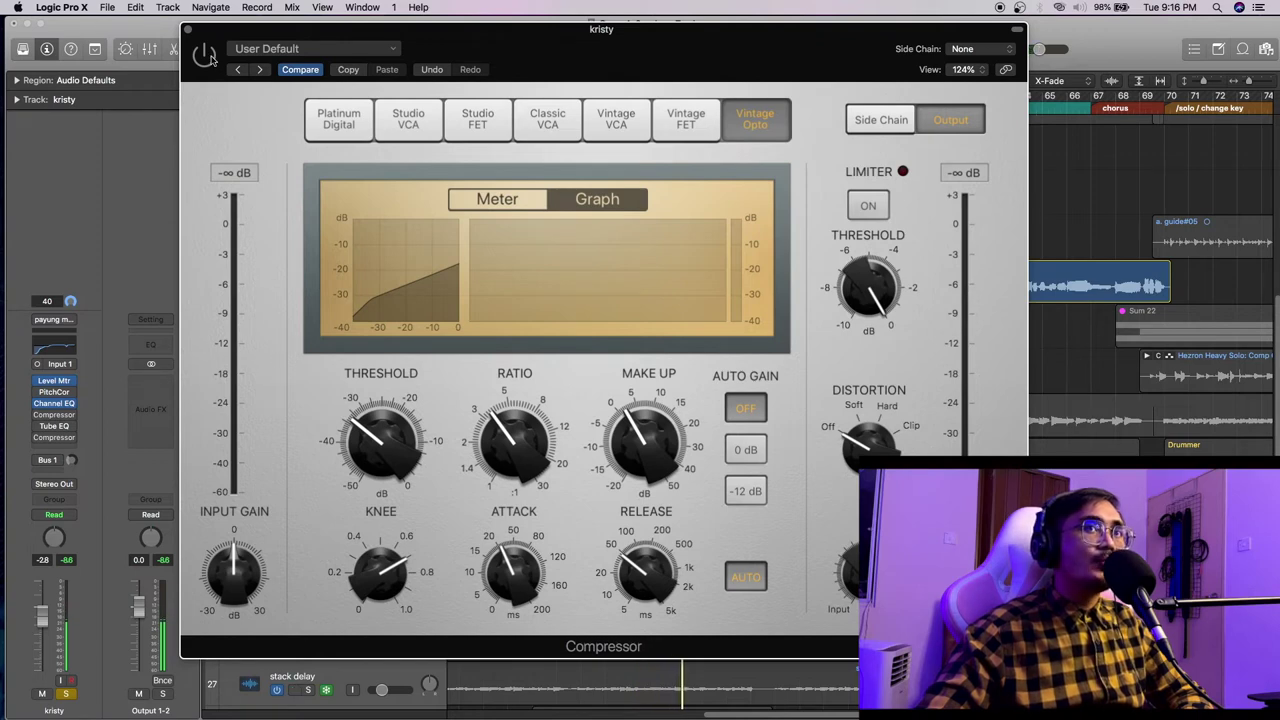
{"action": "left_click", "coordinate": [205, 55]}
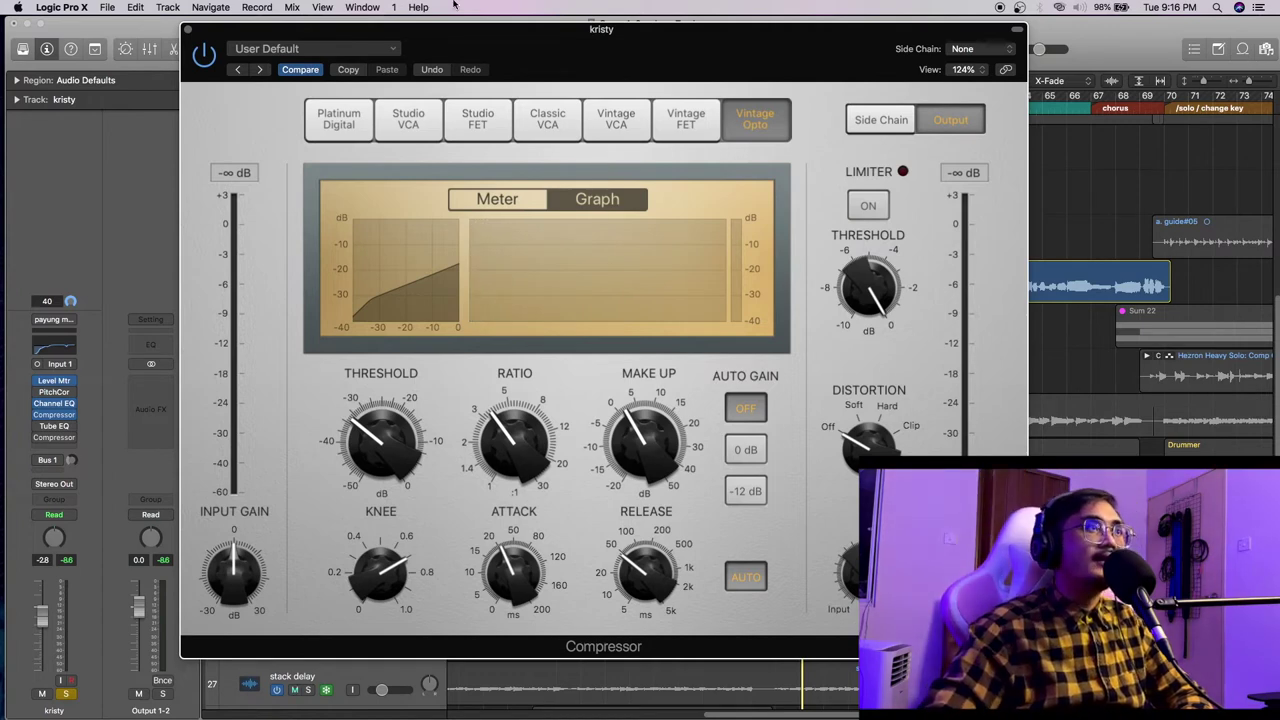
{"action": "left_click", "coordinate": [187, 31]}
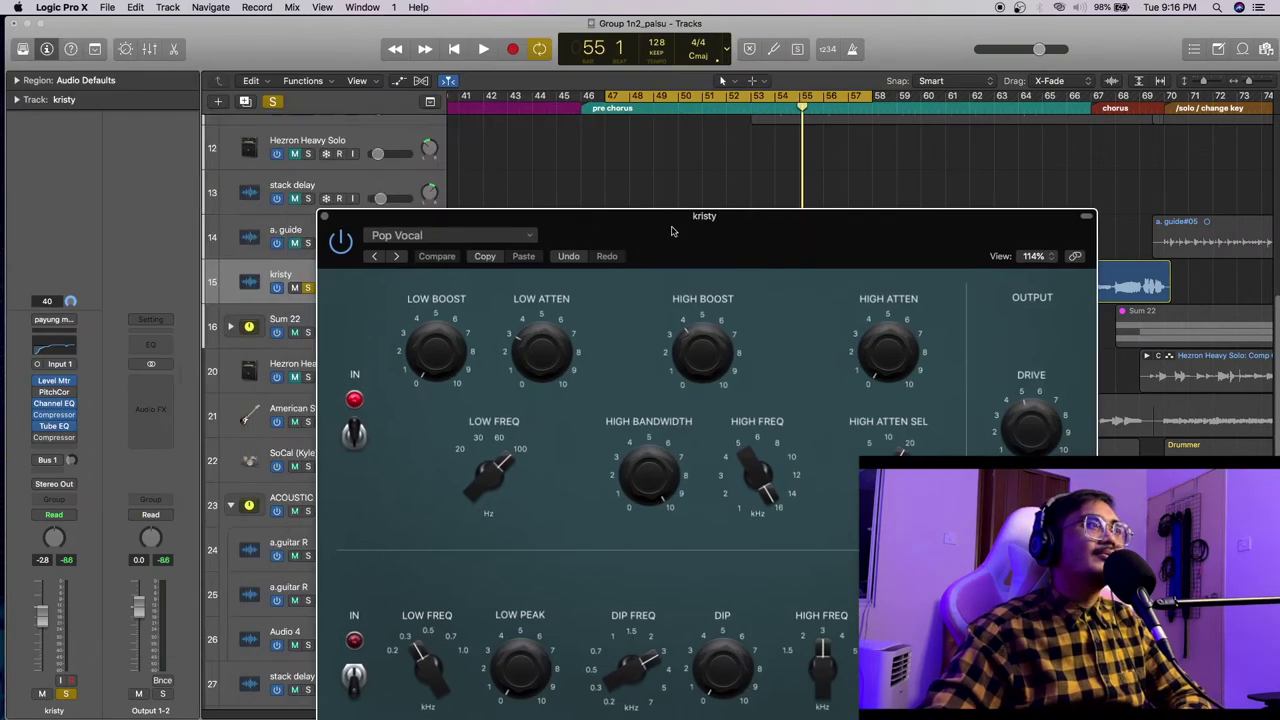
Move the Vintage Tube EQ window clear of the channel strip and load the Pop Vocal preset
{"action": "left_click_drag", "start_coordinate": [671, 229], "coordinate": [517, 84]}
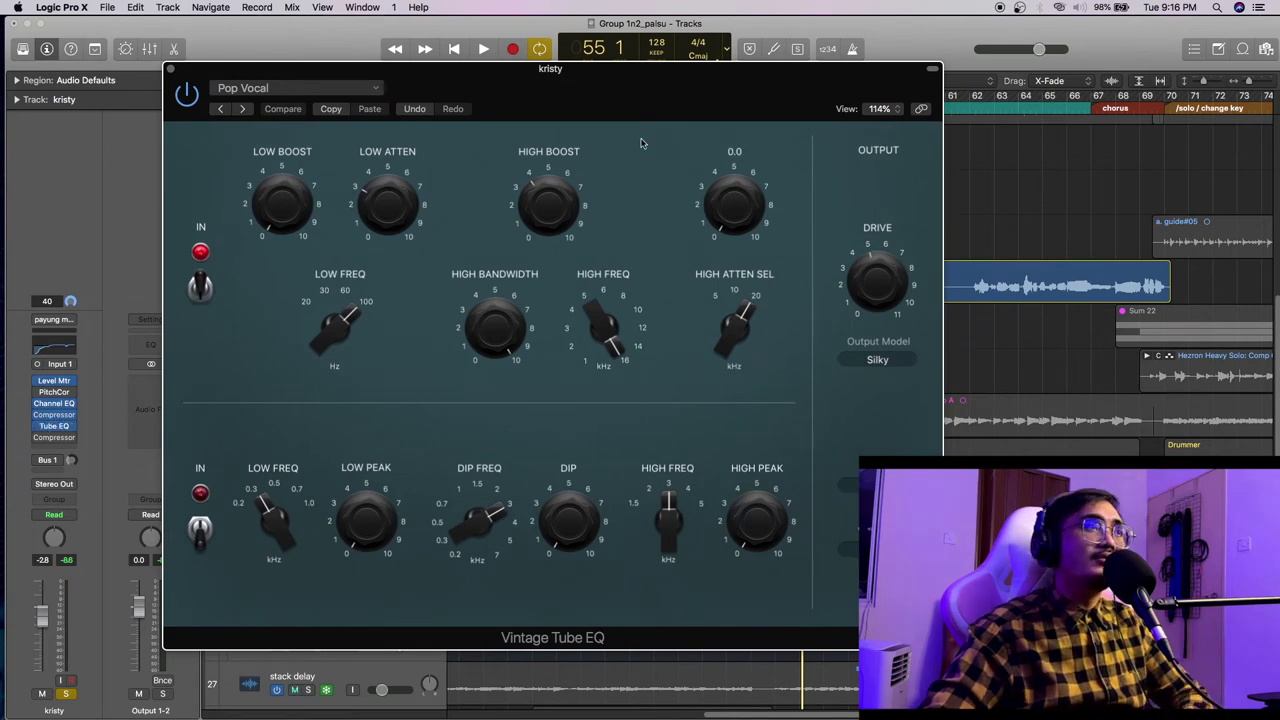
{"action": "left_click", "coordinate": [368, 89]}
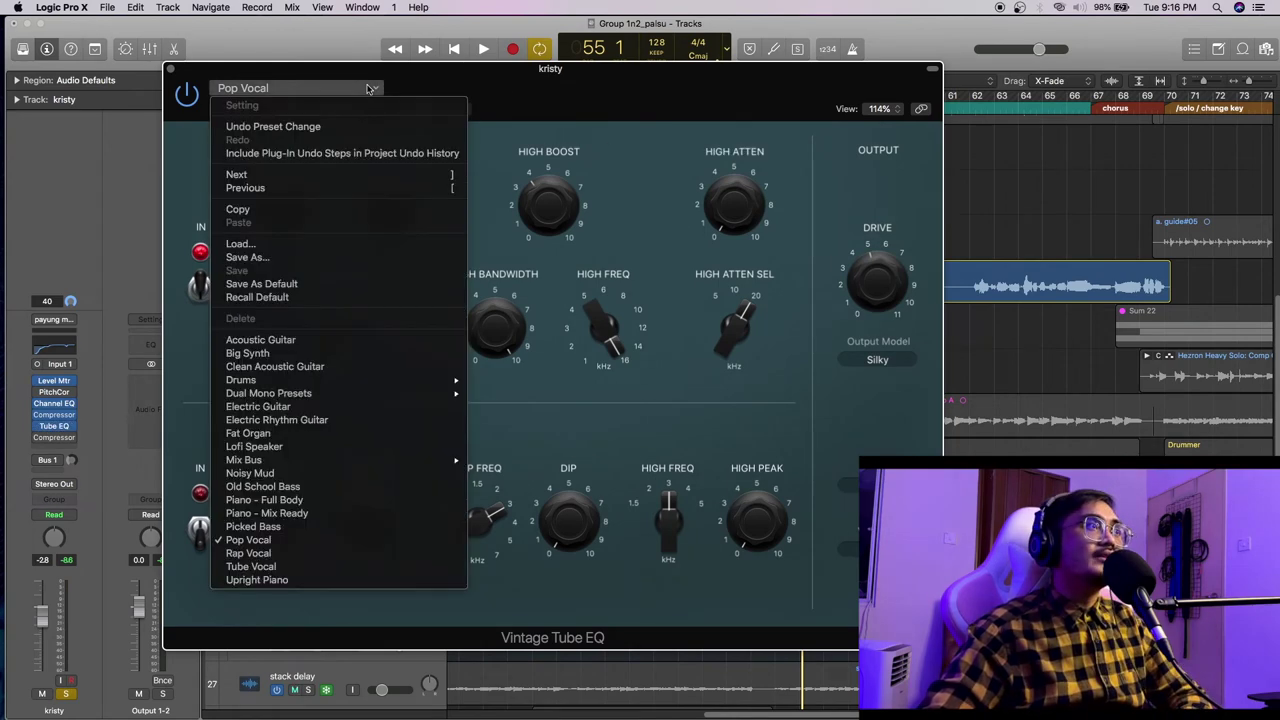
{"action": "left_click", "coordinate": [300, 539]}
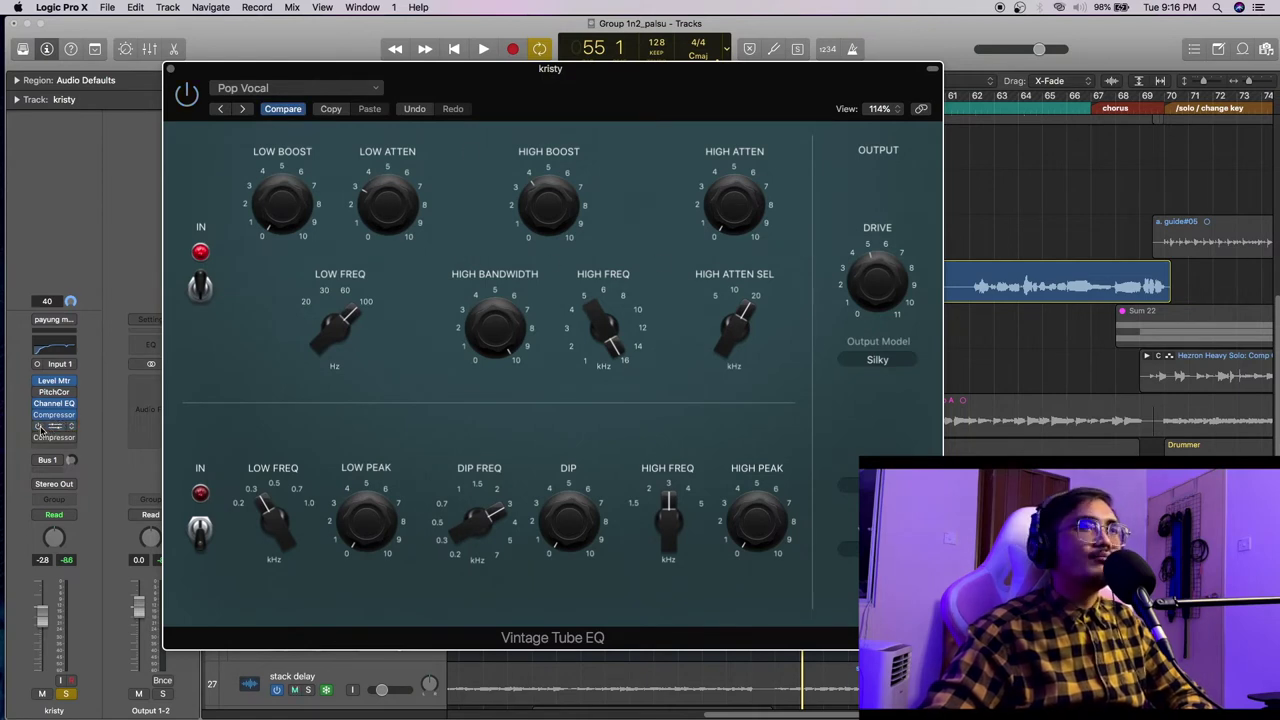
Compare the vocal with the Vintage Tube EQ bypassed and active during playback
{"action": "left_click_drag", "start_coordinate": [54, 414], "coordinate": [54, 437]}
{"action": "key", "text": "space"}
{"action": "mouse_move", "coordinate": [343, 288]}
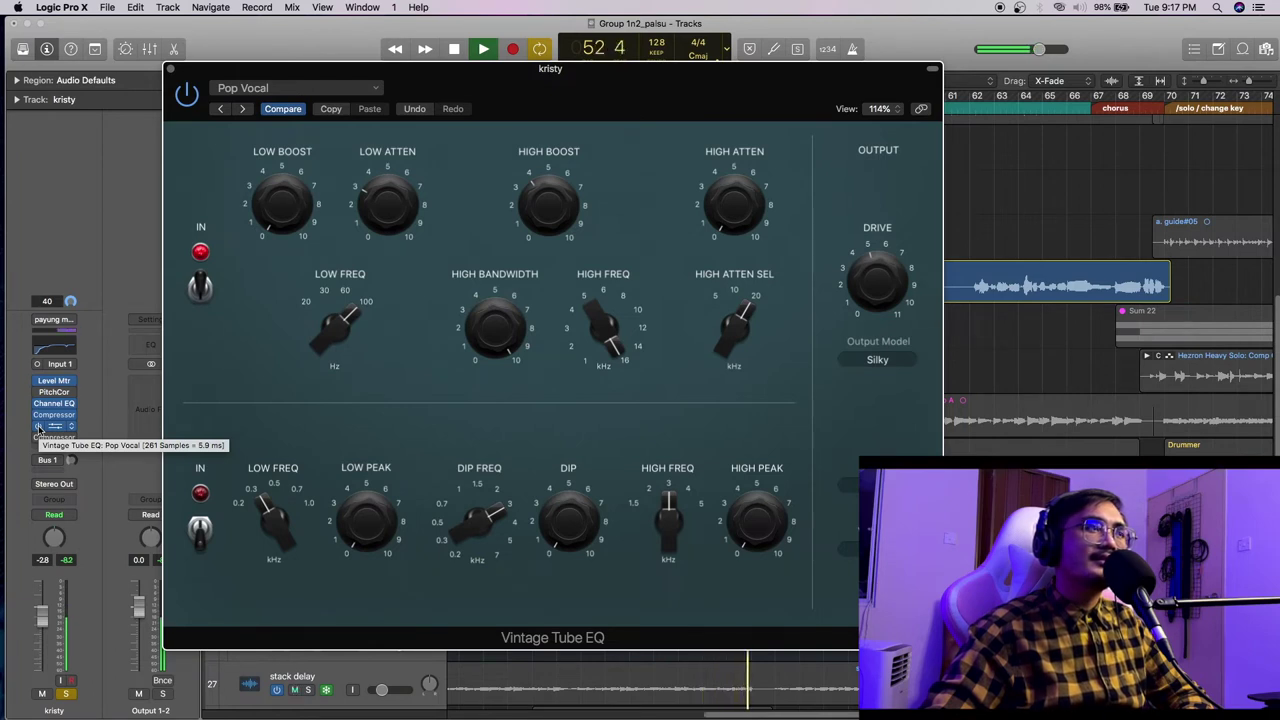
{"action": "key", "text": "space"}
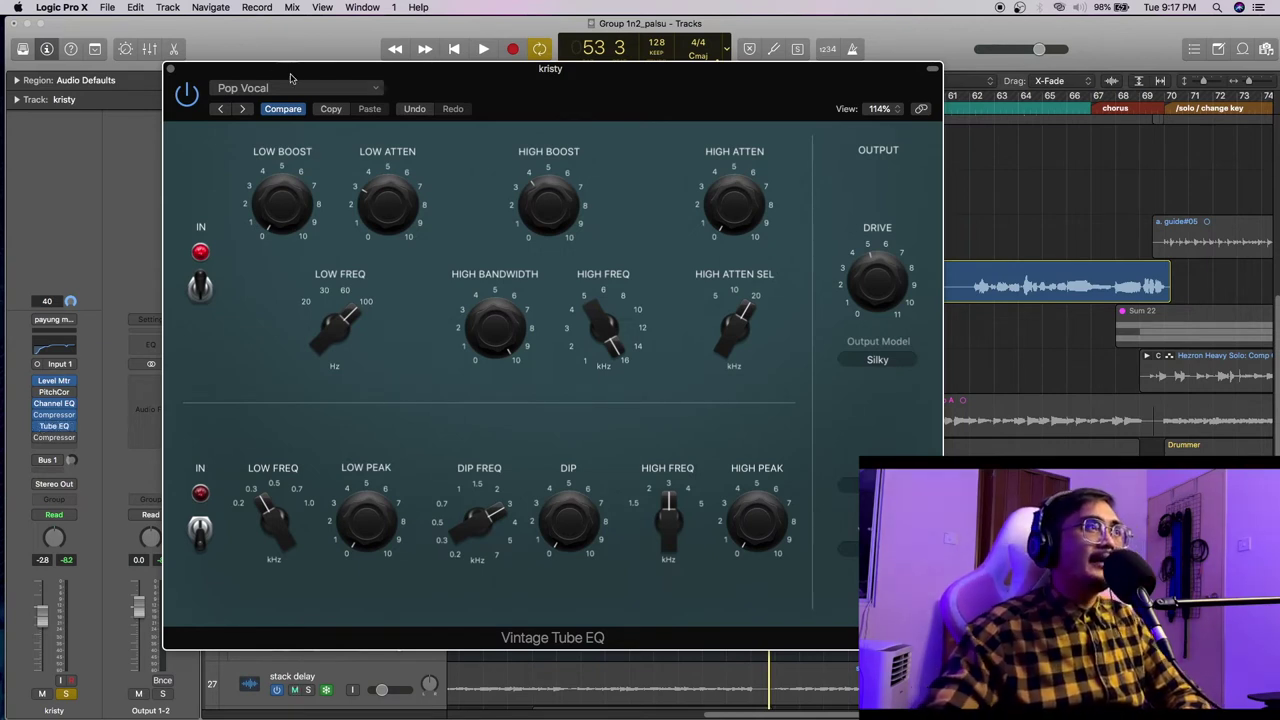
Review the Vintage Tube EQ's preset list while keeping Pop Vocal, and close the plug-in
{"action": "left_click", "coordinate": [330, 90]}
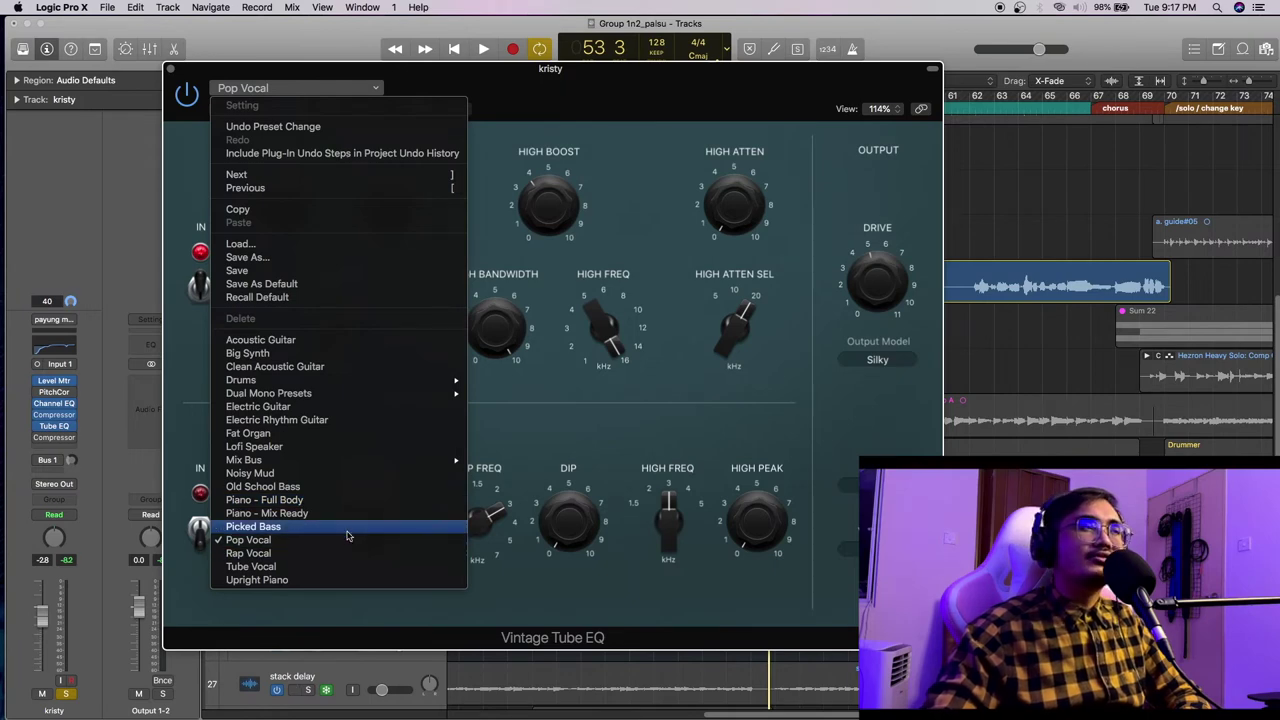
{"action": "left_click", "coordinate": [331, 110]}
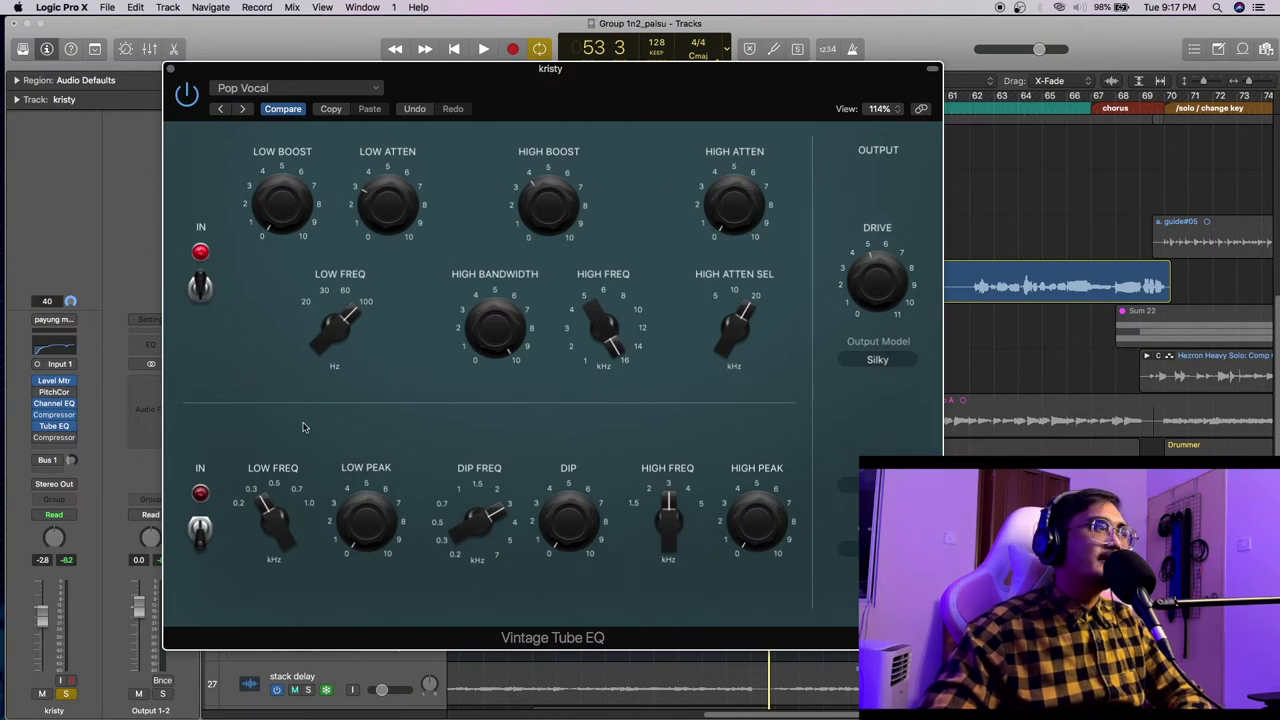
{"action": "mouse_move", "coordinate": [483, 271]}
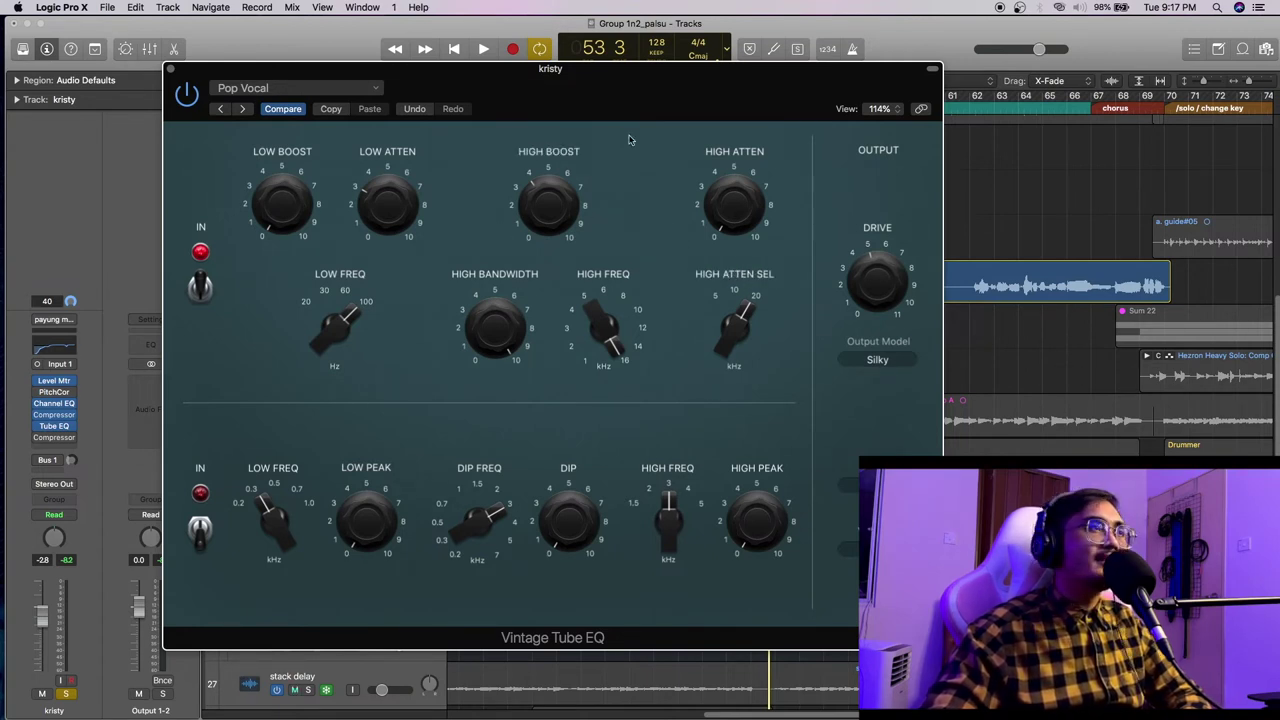
{"action": "left_click", "coordinate": [170, 70]}
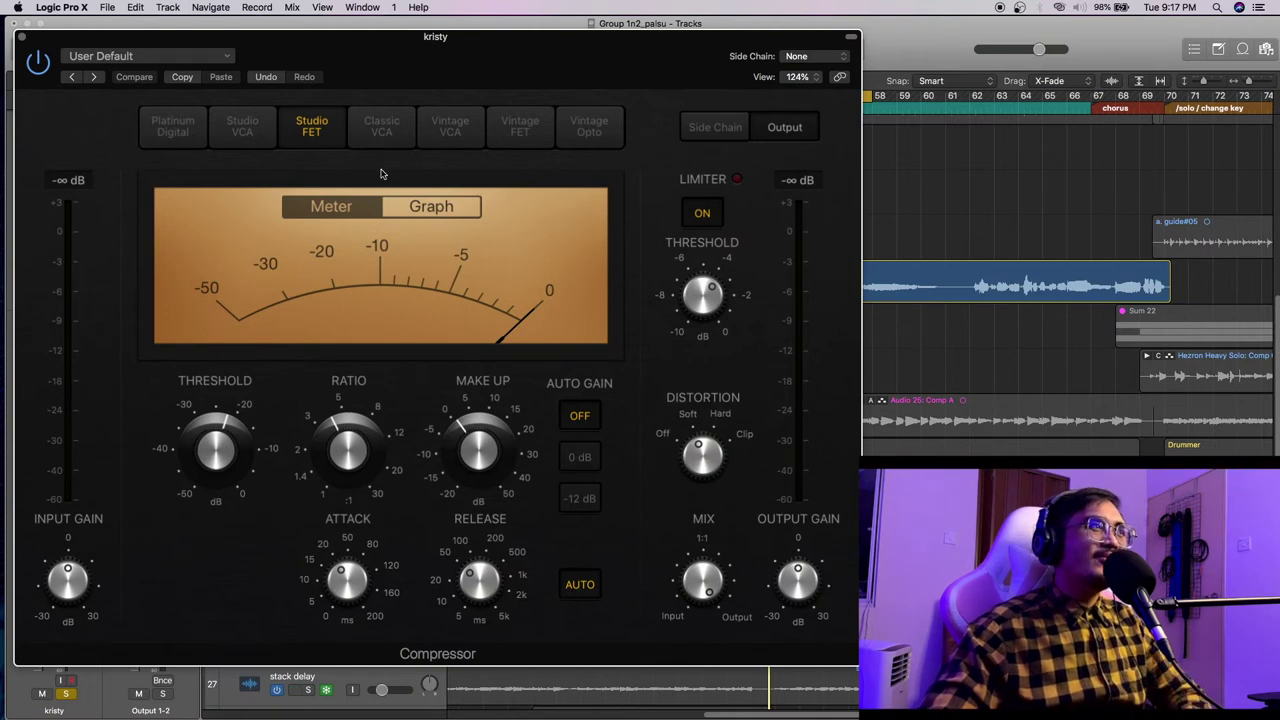
Move the second Compressor's window clear of the channel strip and fine-tune its Studio FET ratio to about 4.1:1
{"action": "left_click_drag", "start_coordinate": [488, 59], "coordinate": [576, 54]}
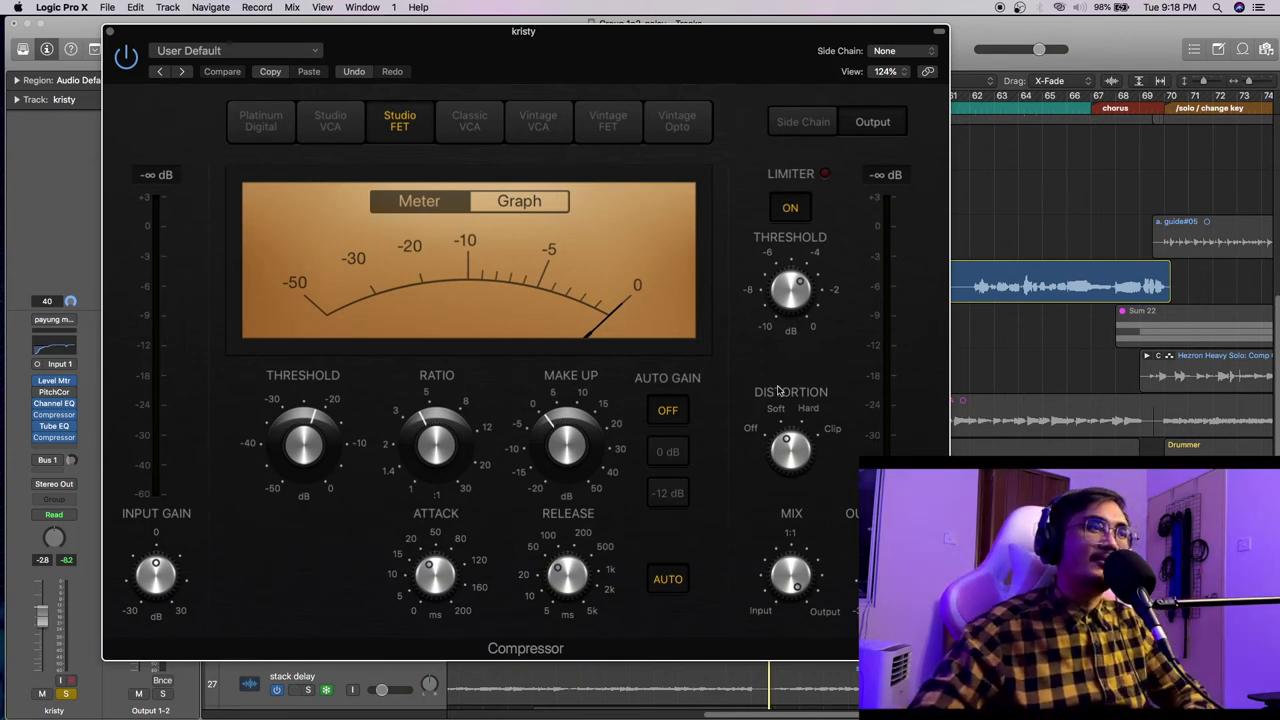
{"action": "mouse_move", "coordinate": [432, 428]}
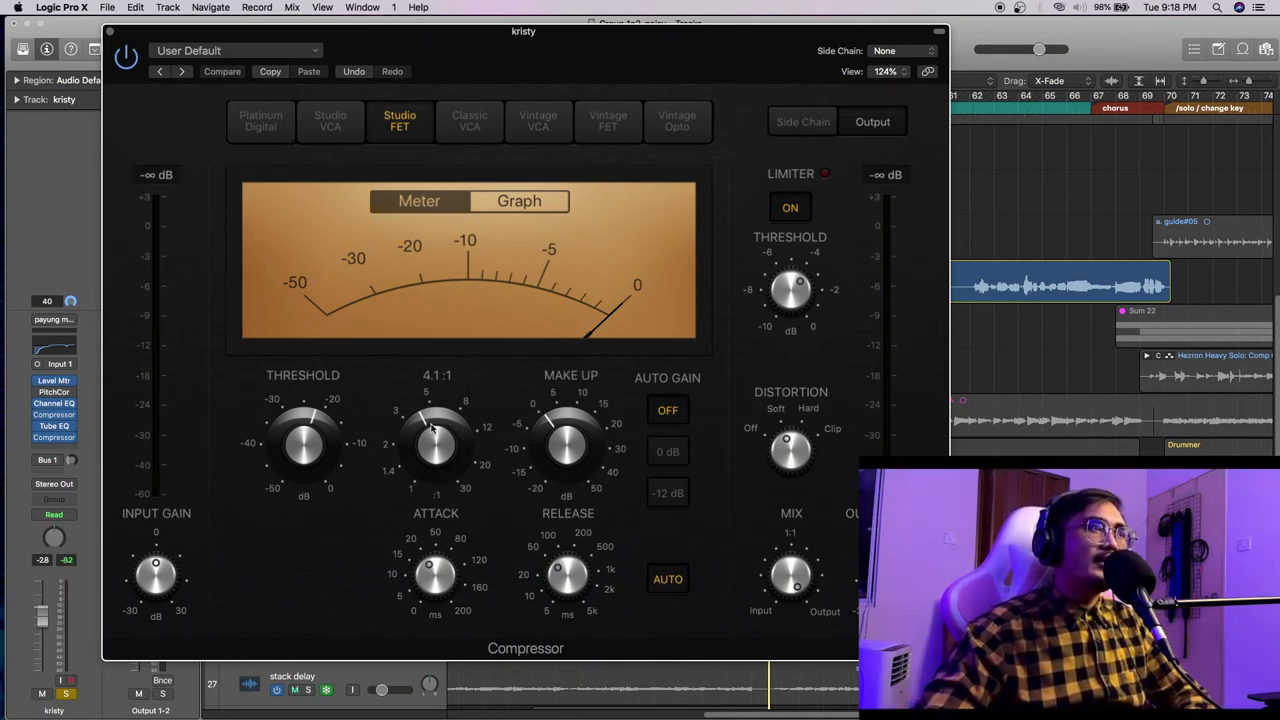
{"action": "left_click_drag", "start_coordinate": [432, 428], "coordinate": [432, 426]}
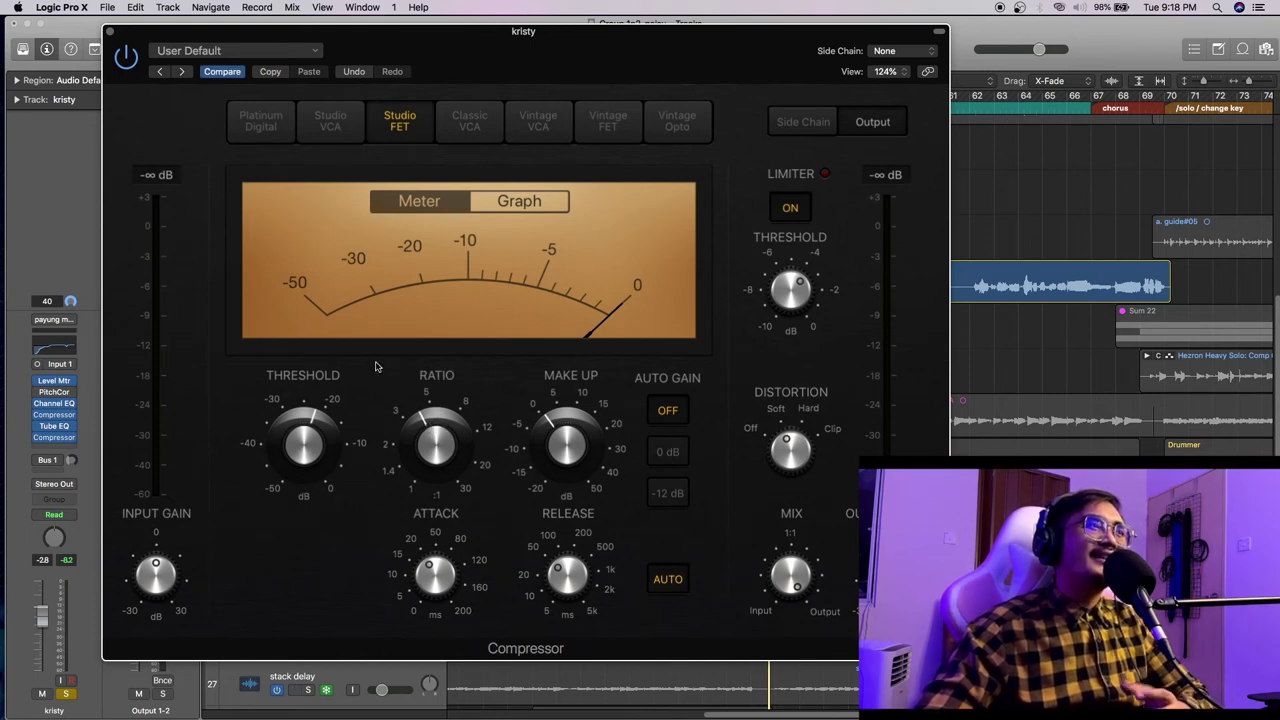
Set the Studio FET Compressor's threshold to -22.5 dB, auditioning the vocal through it
{"action": "key", "text": "space"}
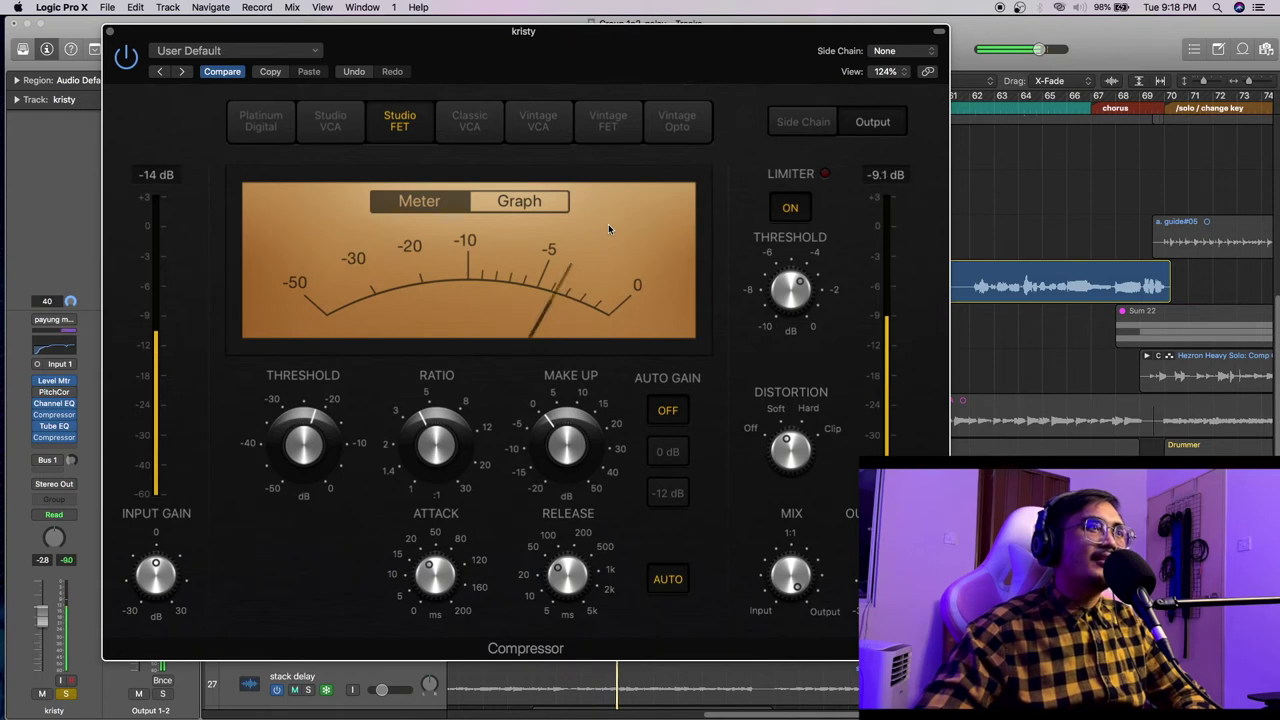
{"action": "mouse_move", "coordinate": [298, 421]}
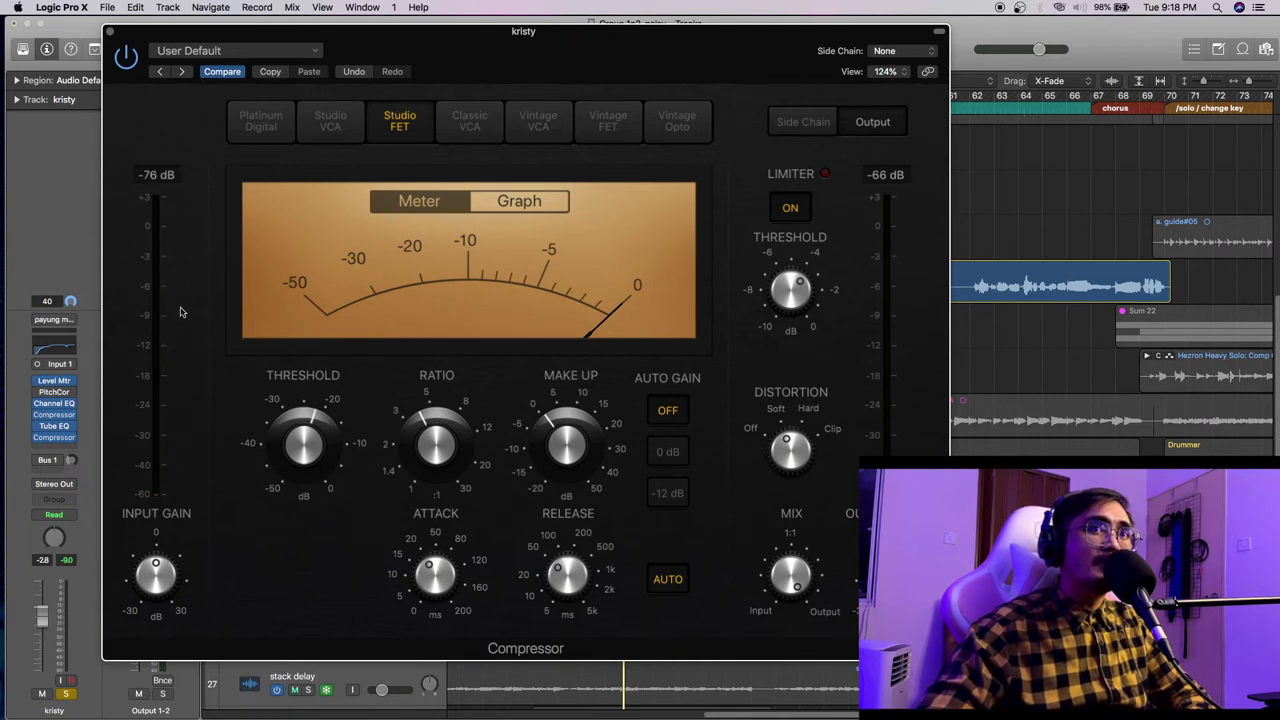
{"action": "mouse_move", "coordinate": [259, 391]}
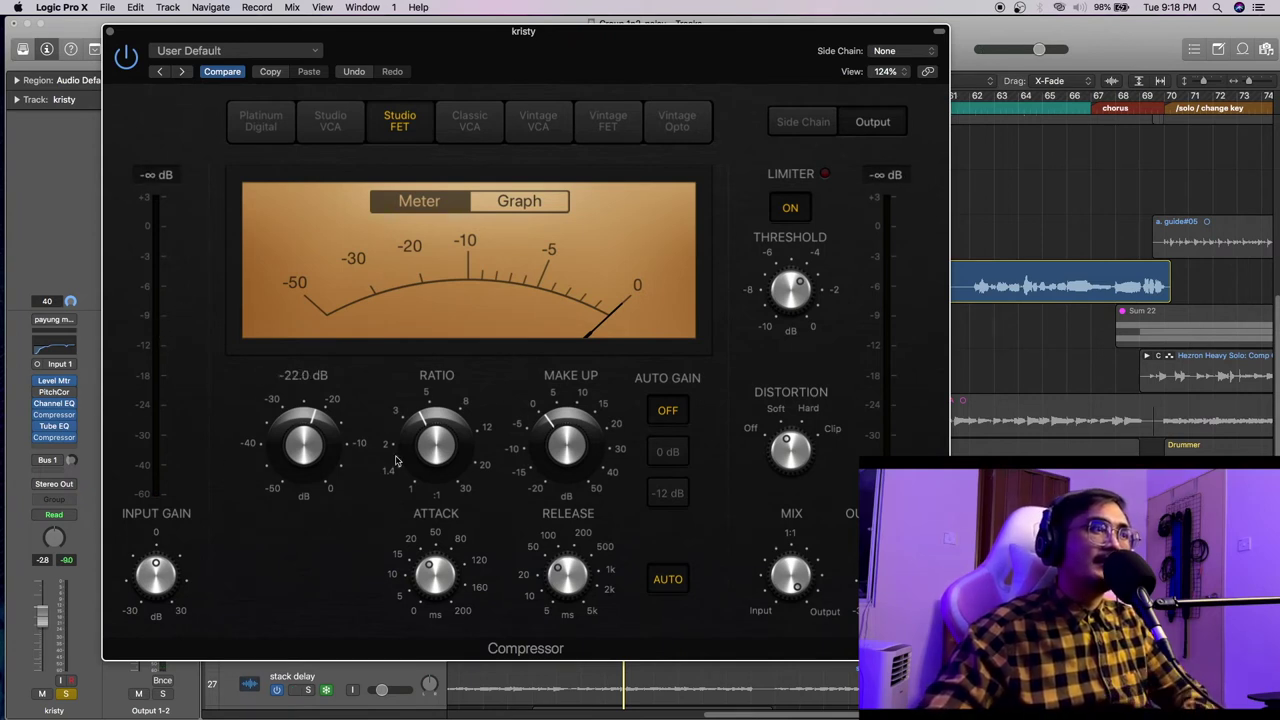
{"action": "mouse_move", "coordinate": [564, 440]}
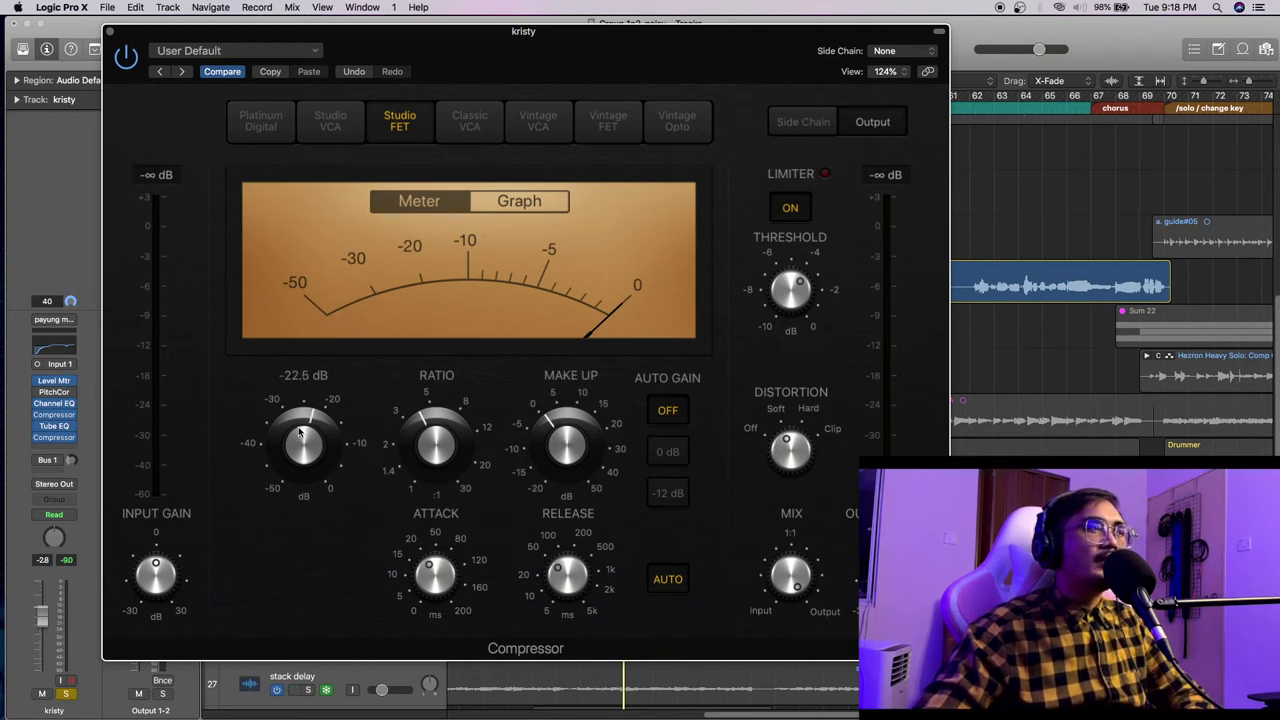
{"action": "mouse_move", "coordinate": [427, 425]}
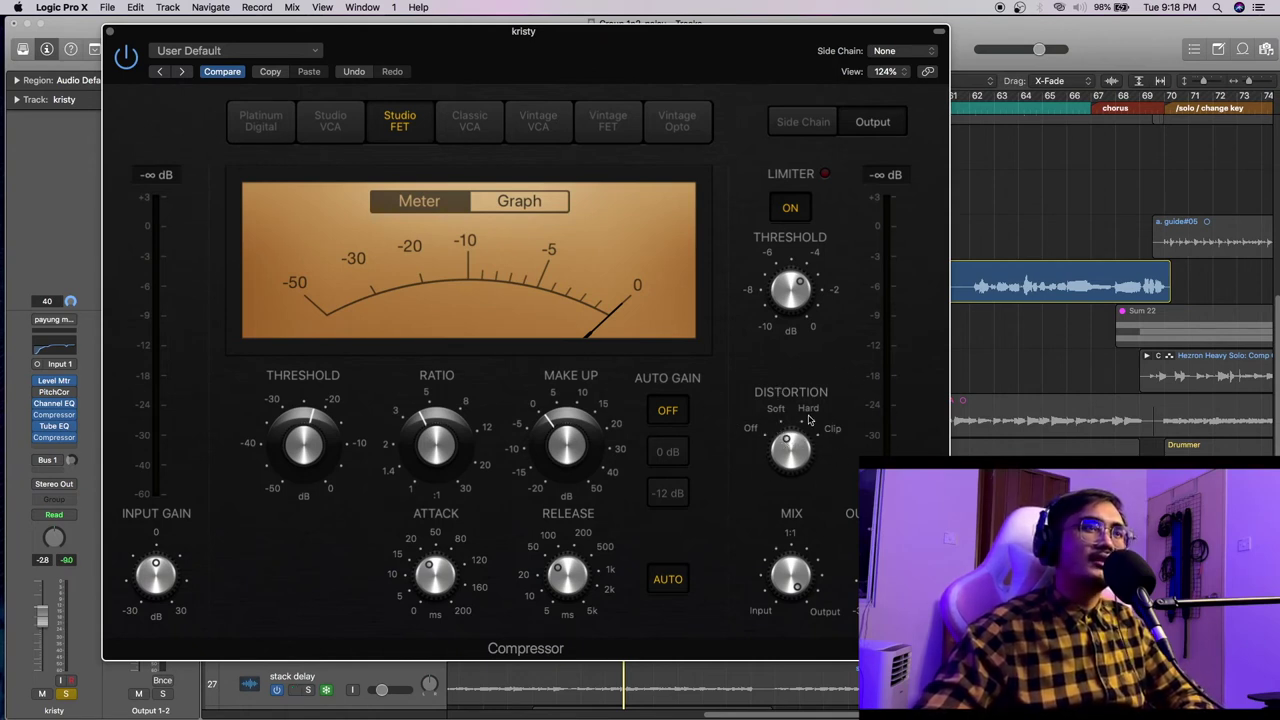
{"action": "key", "text": "space"}
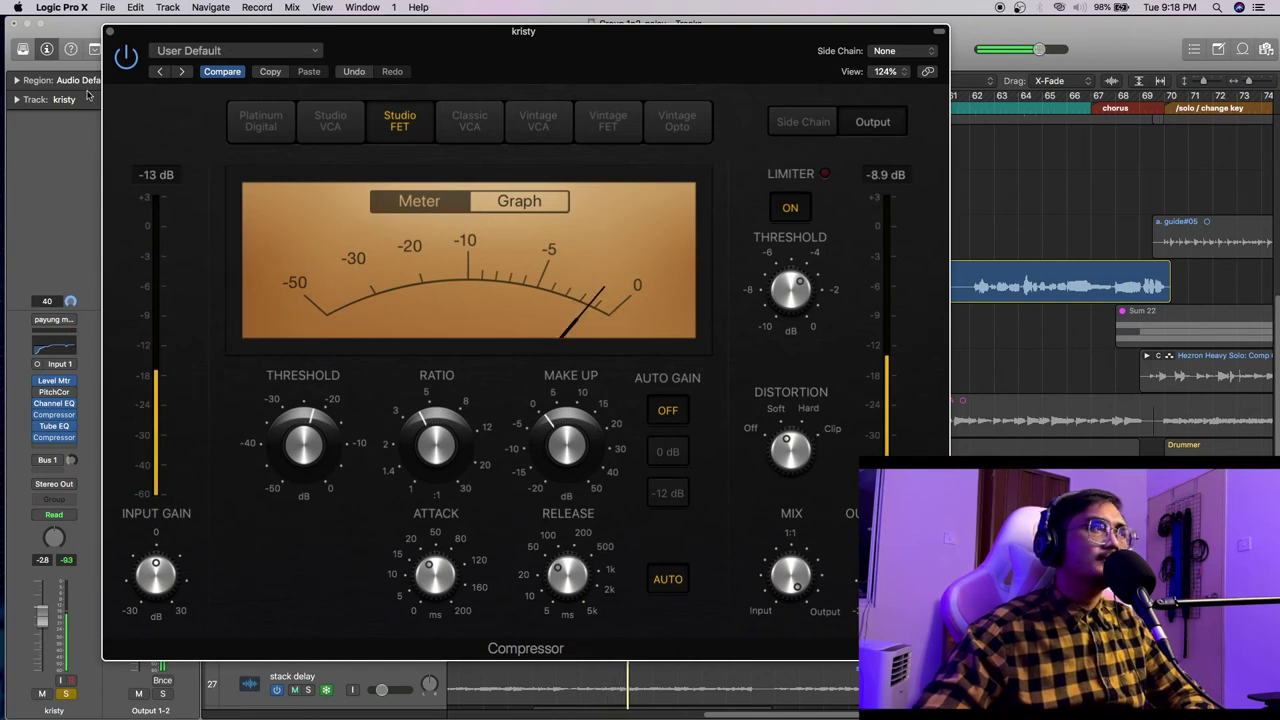
Compare the vocal with the Studio FET Compressor's limiter off and on, leaving the limiter on
{"action": "left_click", "coordinate": [790, 207]}
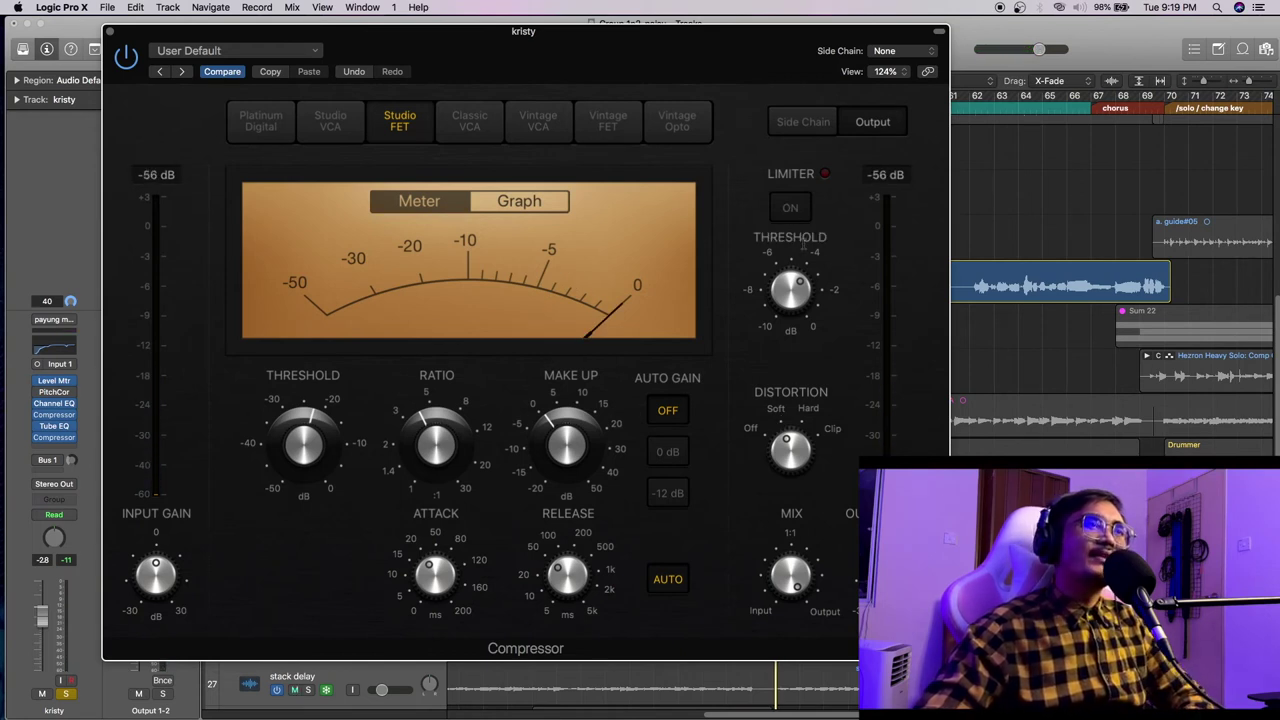
{"action": "left_click", "coordinate": [795, 208]}
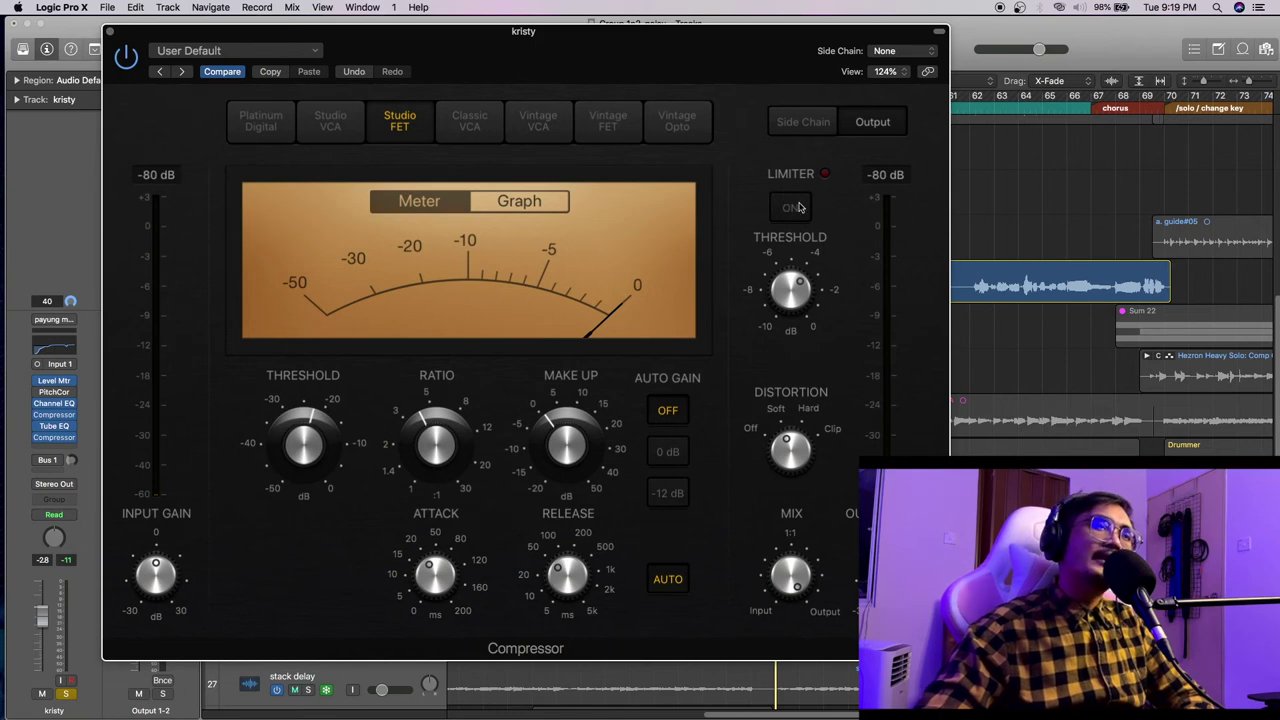
{"action": "left_click_drag", "start_coordinate": [817, 267], "coordinate": [781, 288]}
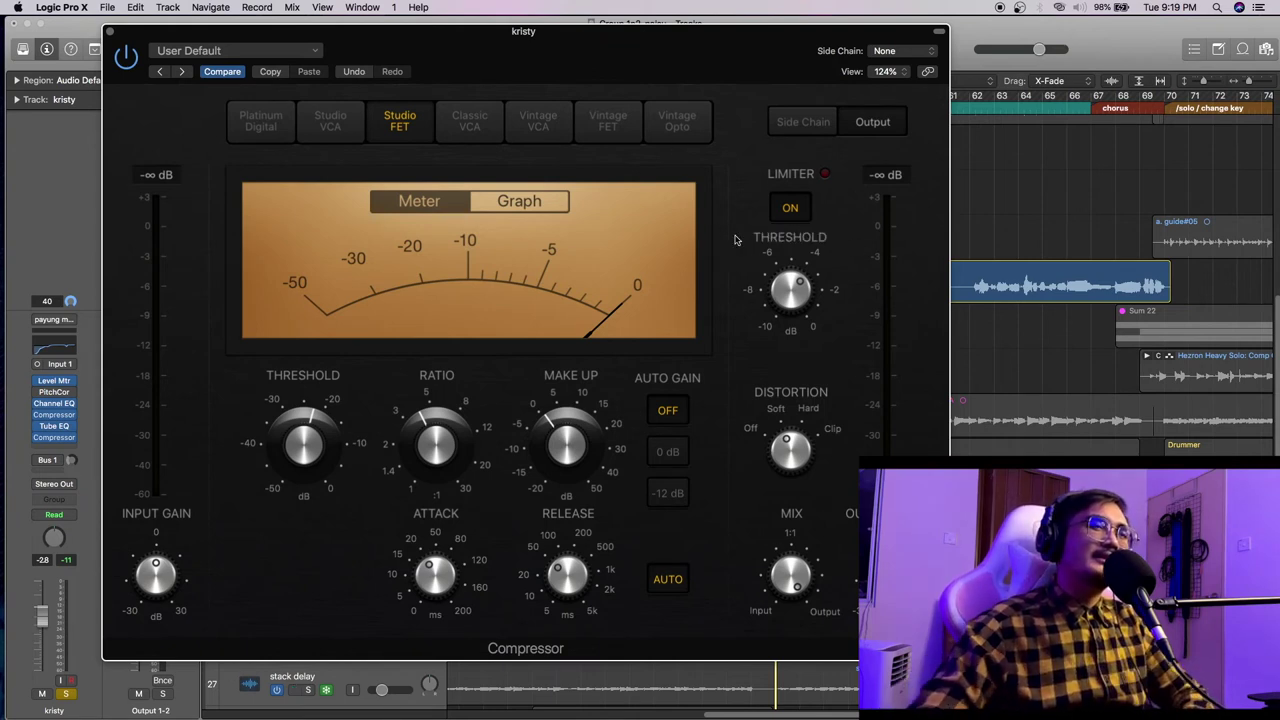
{"action": "key", "text": "space"}
{"action": "left_click", "coordinate": [789, 207]}
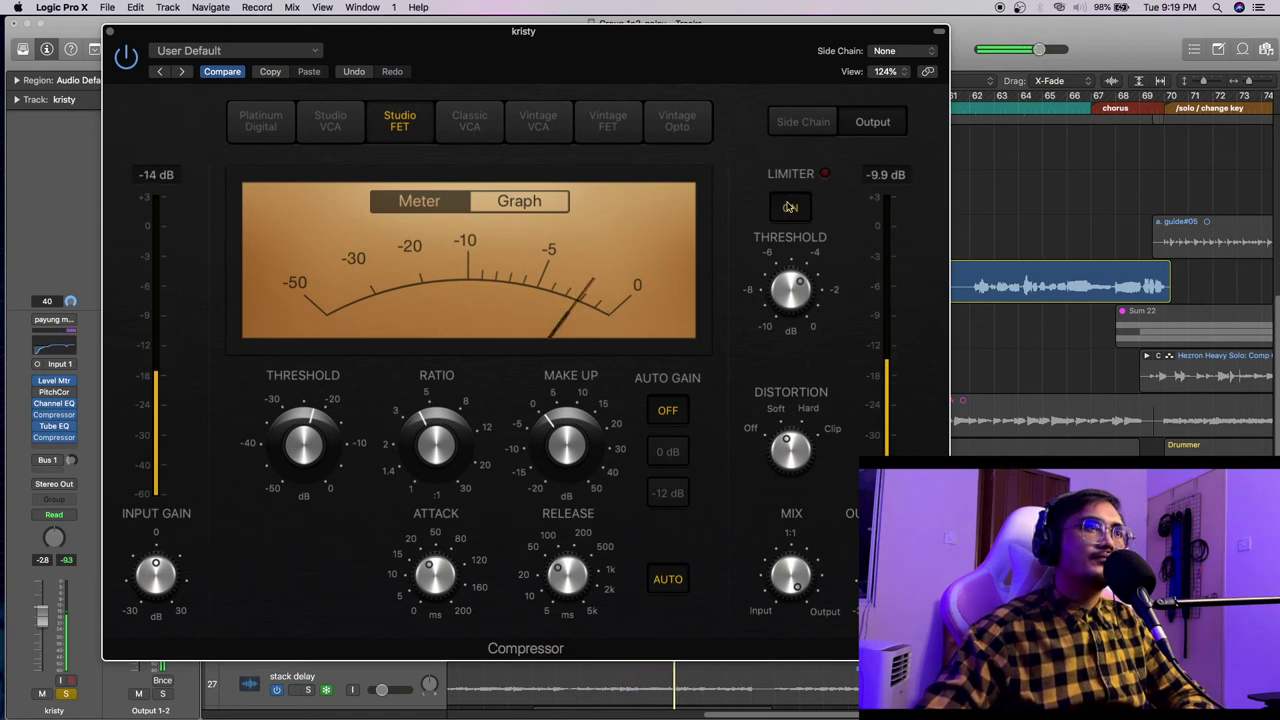
{"action": "left_click", "coordinate": [789, 207]}
Switch the Studio FET Compressor's display to the graph and close the plug-in
{"action": "left_click", "coordinate": [543, 203]}
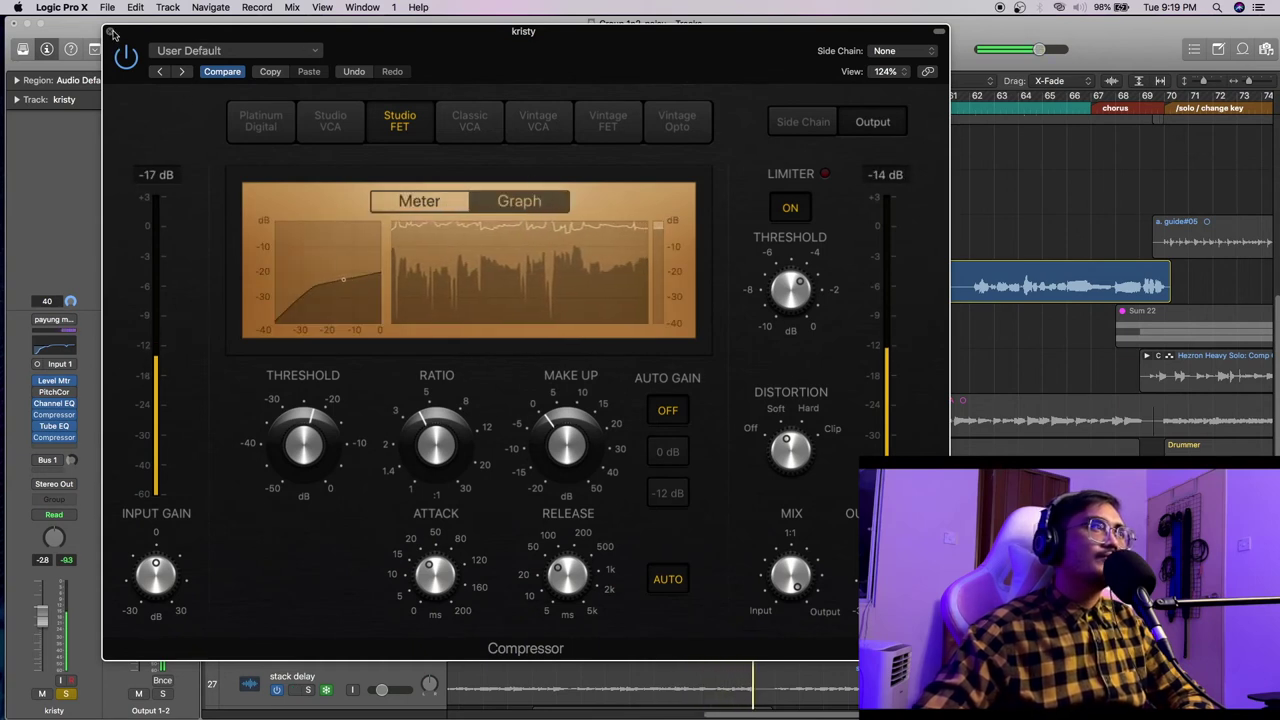
{"action": "key", "text": "super+w"}
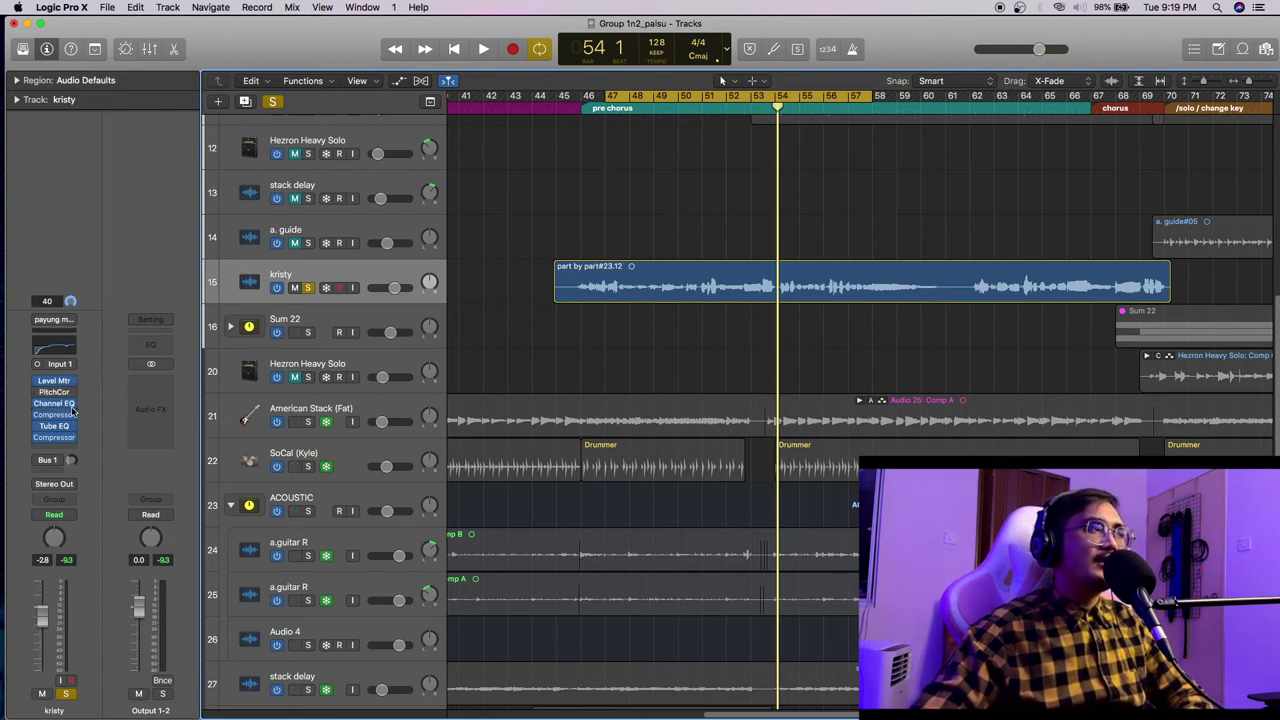
Inspect the ValhallaRoom reverb on Aux 1, fed by the vocal's Bus 1 send, and close the plug-in
{"action": "left_click", "coordinate": [54, 461]}
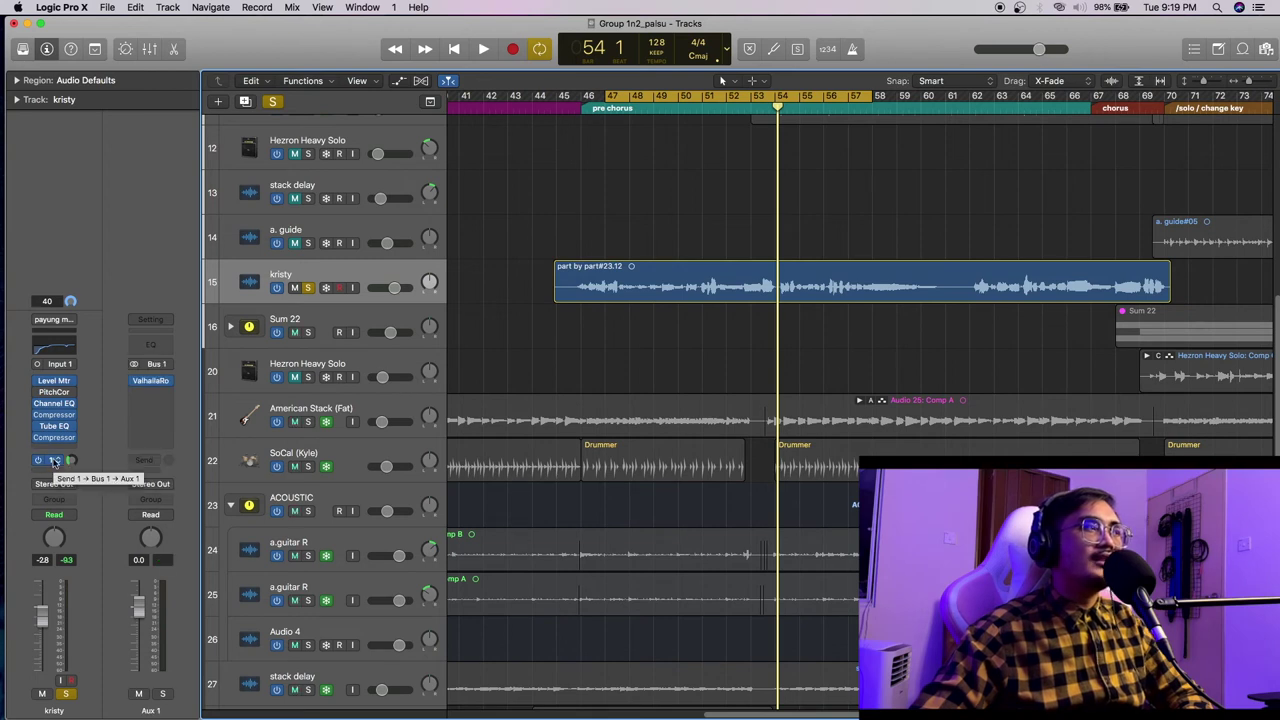
{"action": "left_click", "coordinate": [153, 381]}
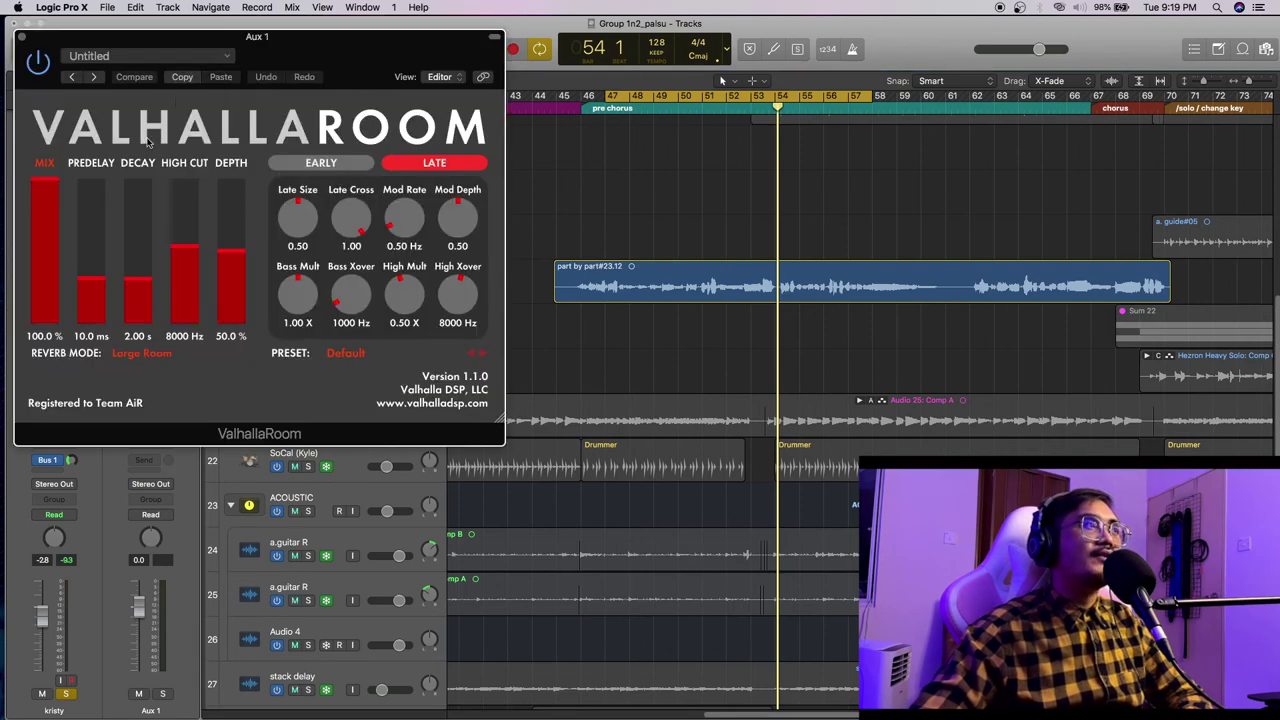
{"action": "left_click", "coordinate": [21, 37]}
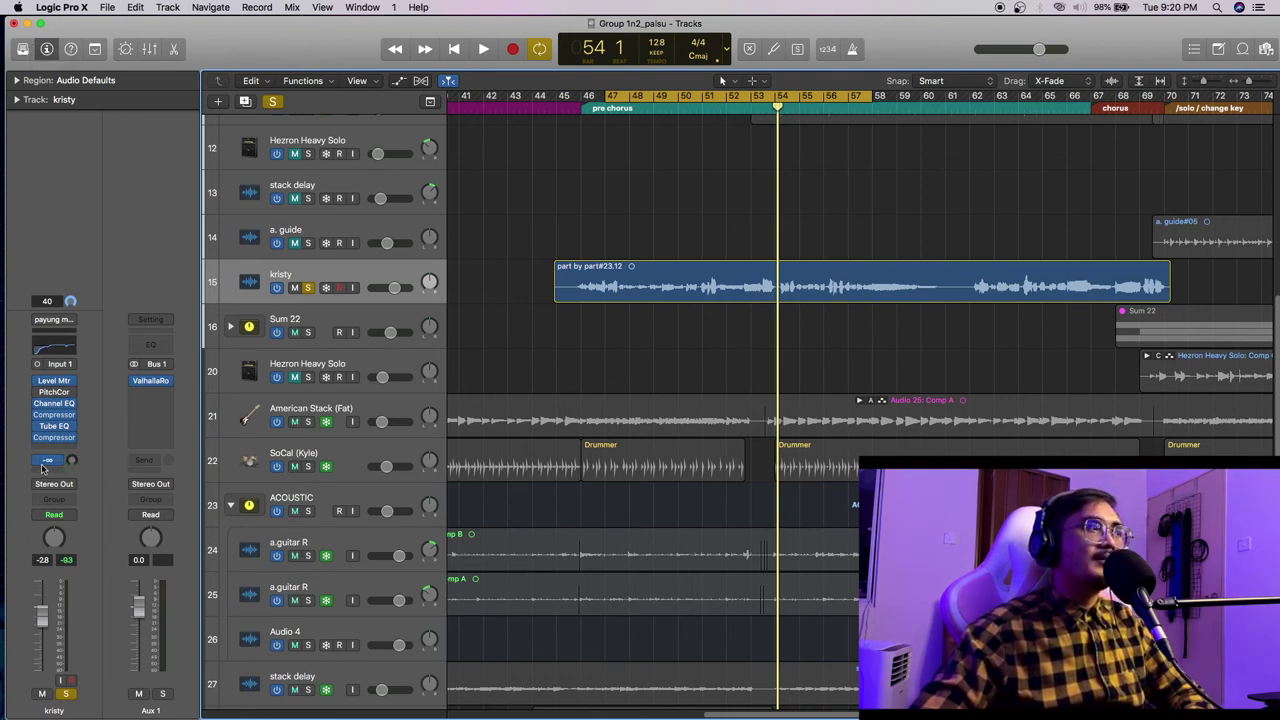
Audition the soloed vocal while raising its Bus 1 reverb send through -13.6 dB to -2.7 dB, and pull the send back down
{"action": "key", "text": "space"}
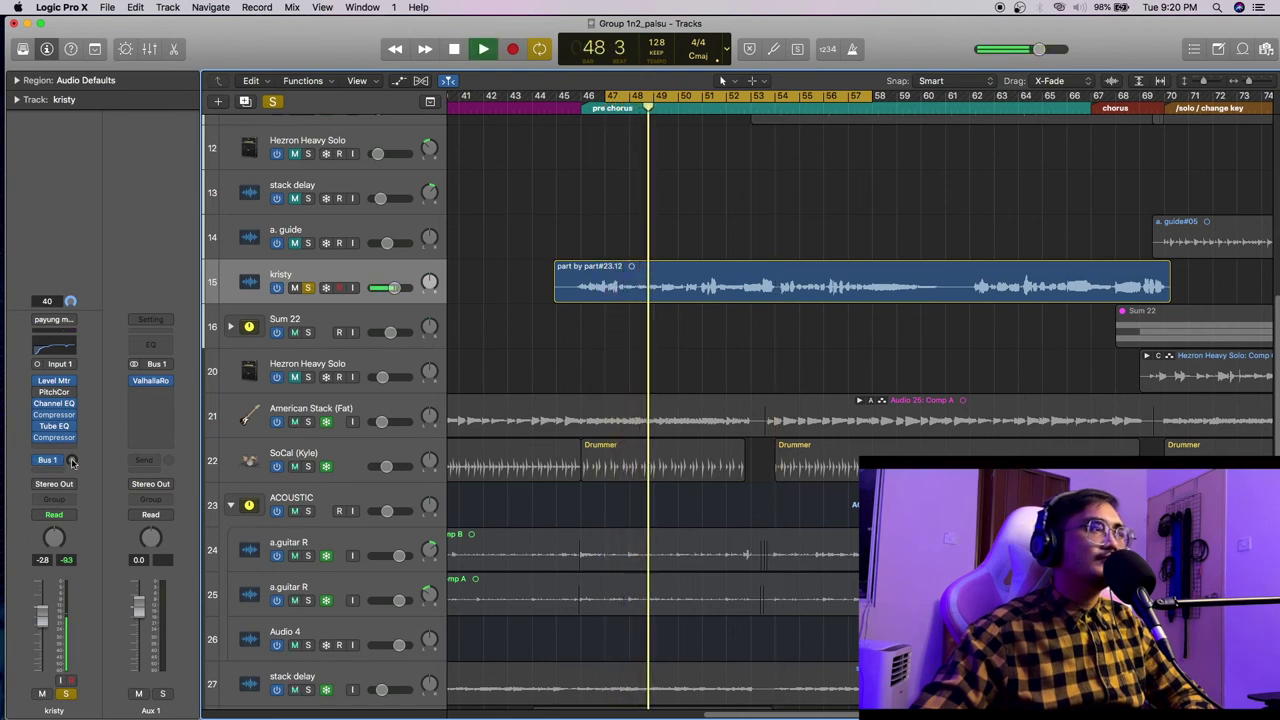
{"action": "left_click_drag", "start_coordinate": [72, 462], "coordinate": [72, 430]}
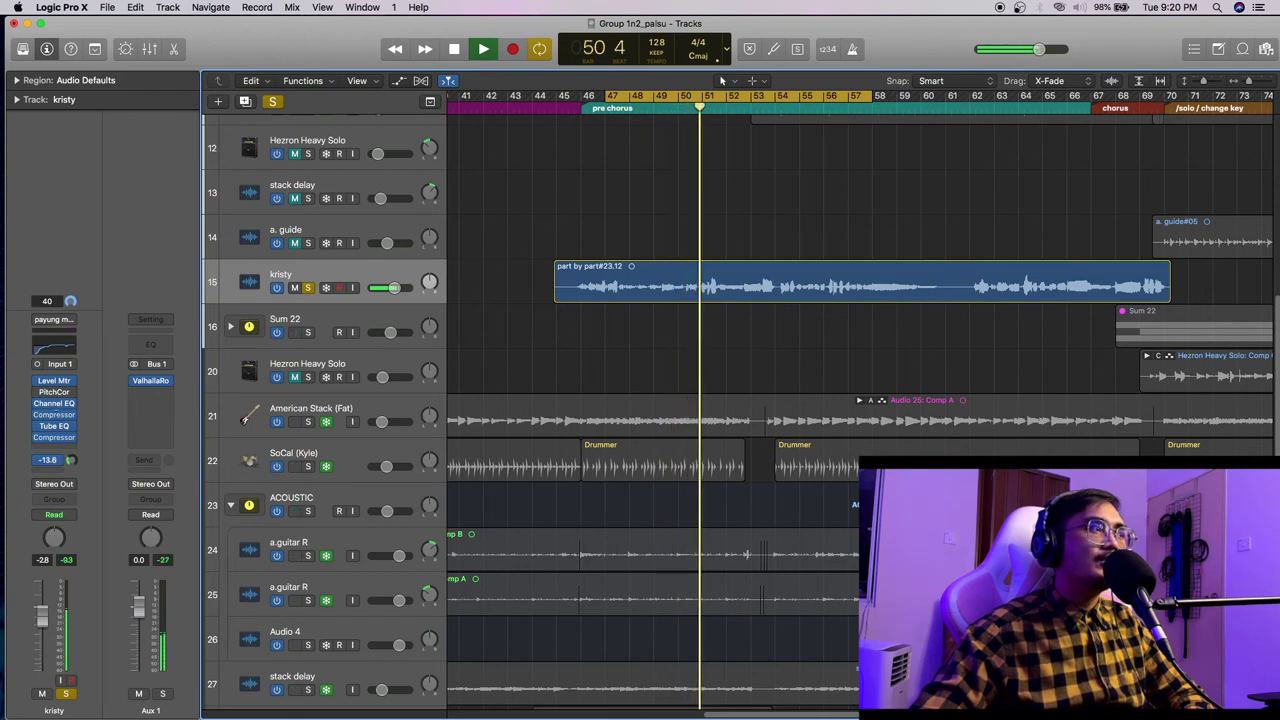
{"action": "left_click_drag", "start_coordinate": [72, 430], "coordinate": [72, 420]}
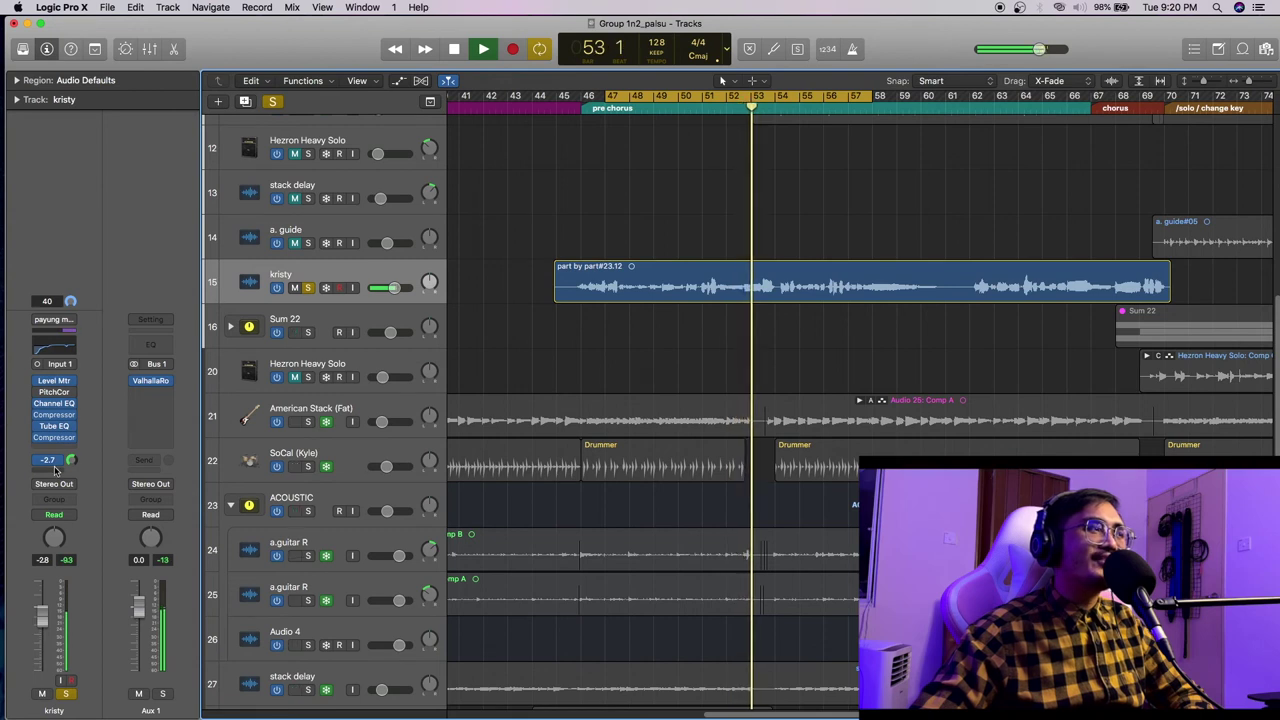
{"action": "left_click_drag", "start_coordinate": [72, 420], "coordinate": [72, 438]}
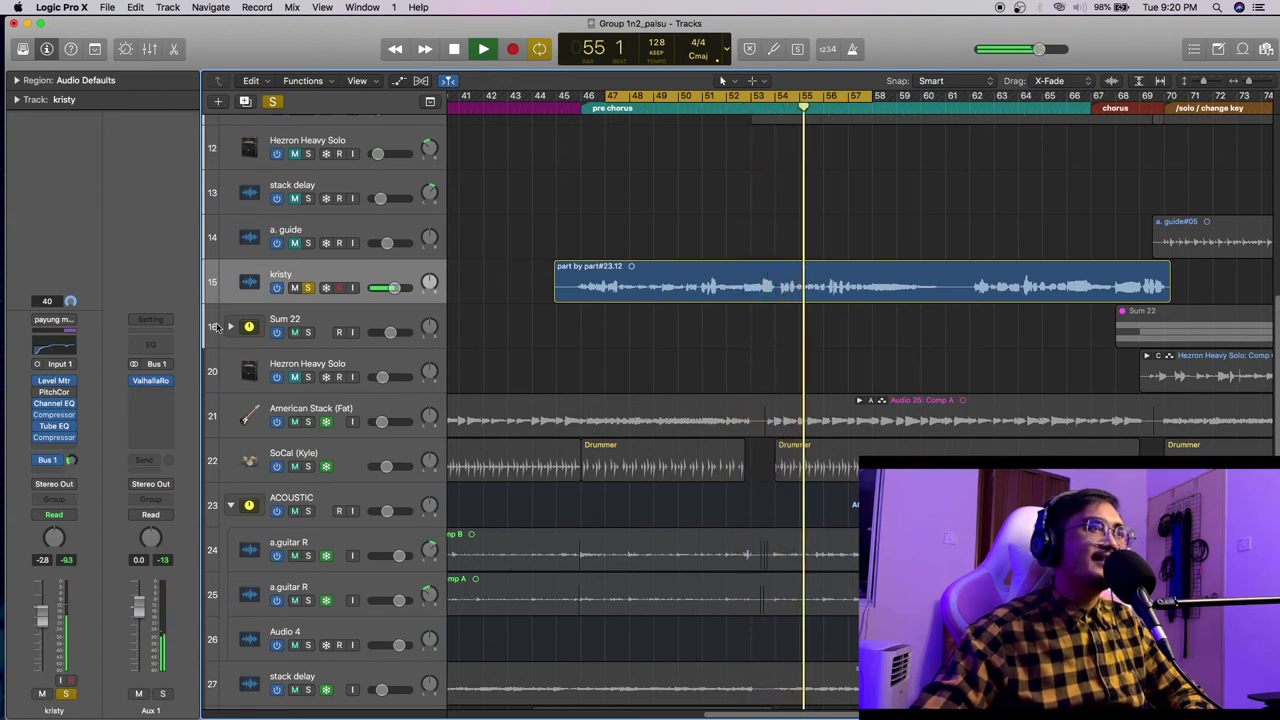
{"action": "key", "text": "space"}
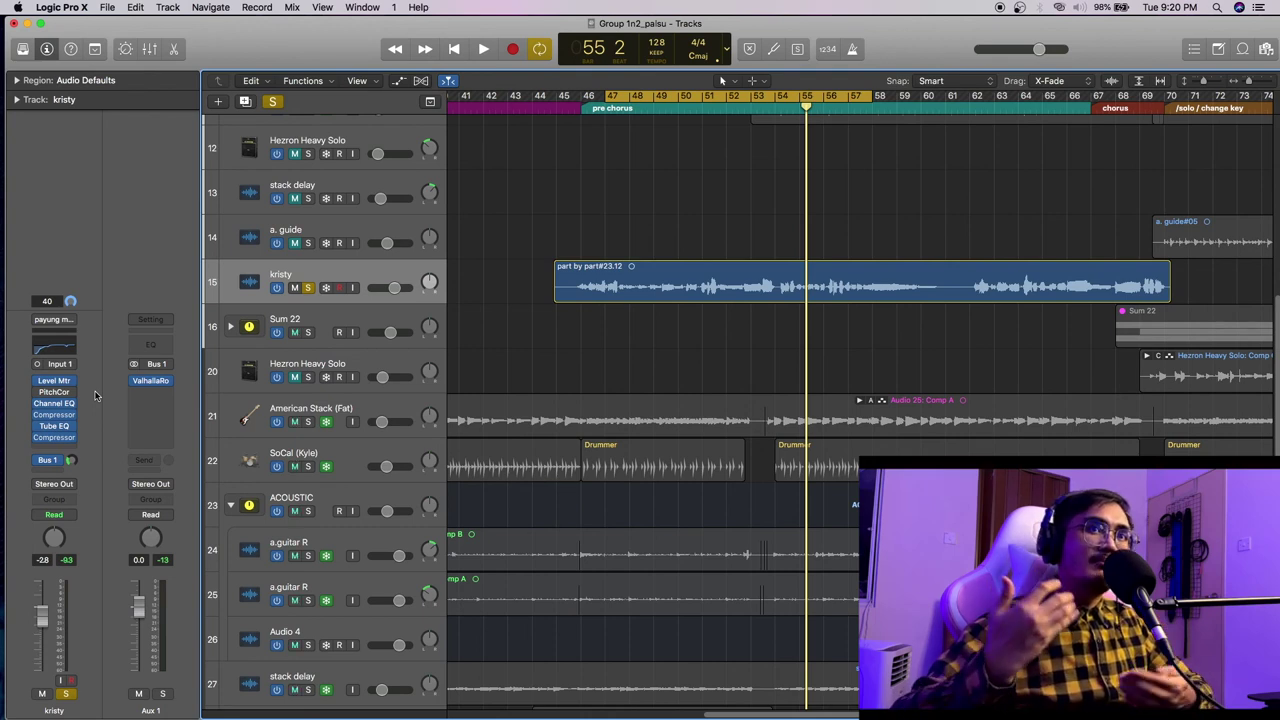
Unsolo the lead vocal and audition it in the full mix with its EQs, compressors and Bus 1 send bypassed
{"action": "left_click", "coordinate": [310, 288]}
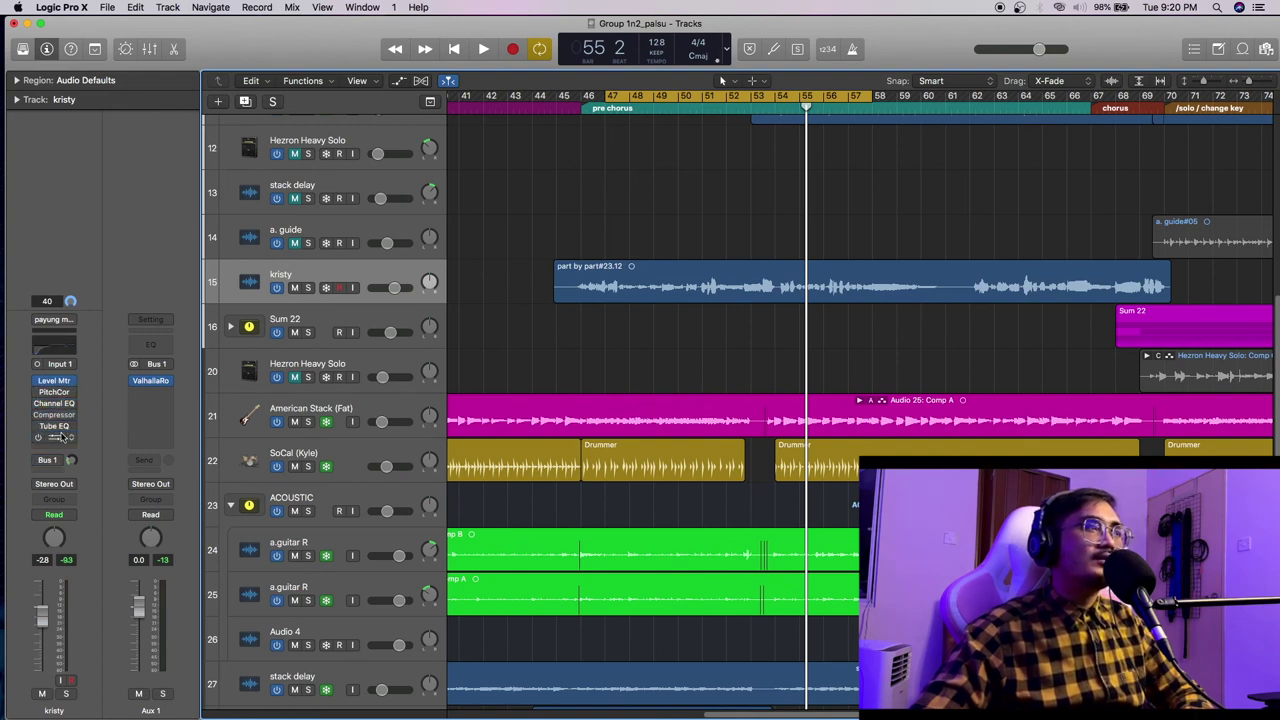
{"action": "key", "text": "space"}
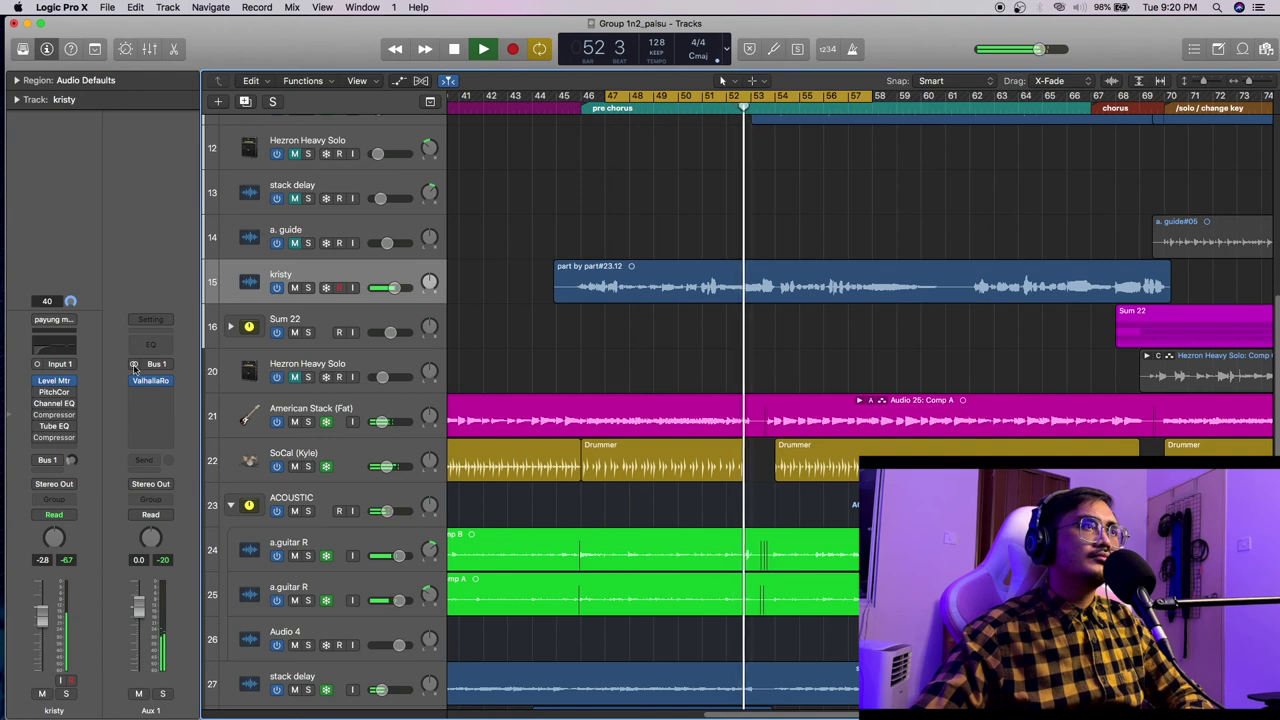
{"action": "key", "text": "space"}
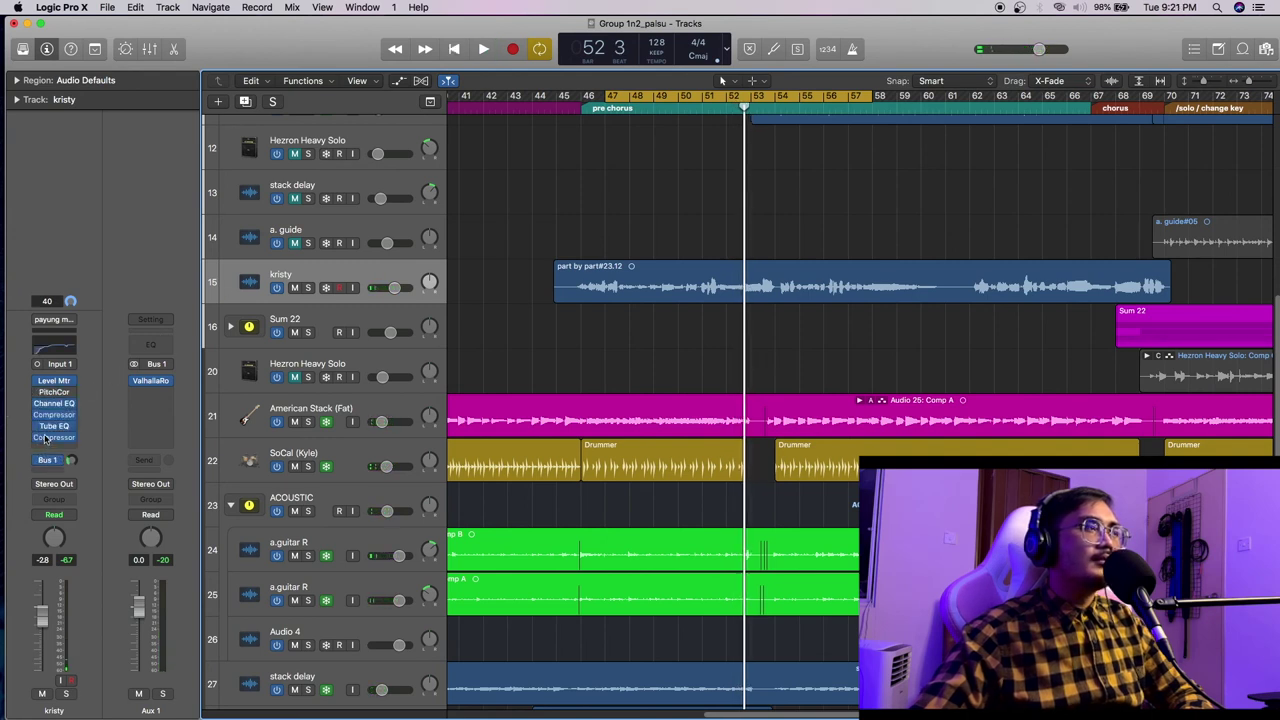
Play the full mix with the vocal's EQs, compressors and reverb send active, and set its Bus 1 send to -12.6 dB
{"action": "key", "text": "space"}
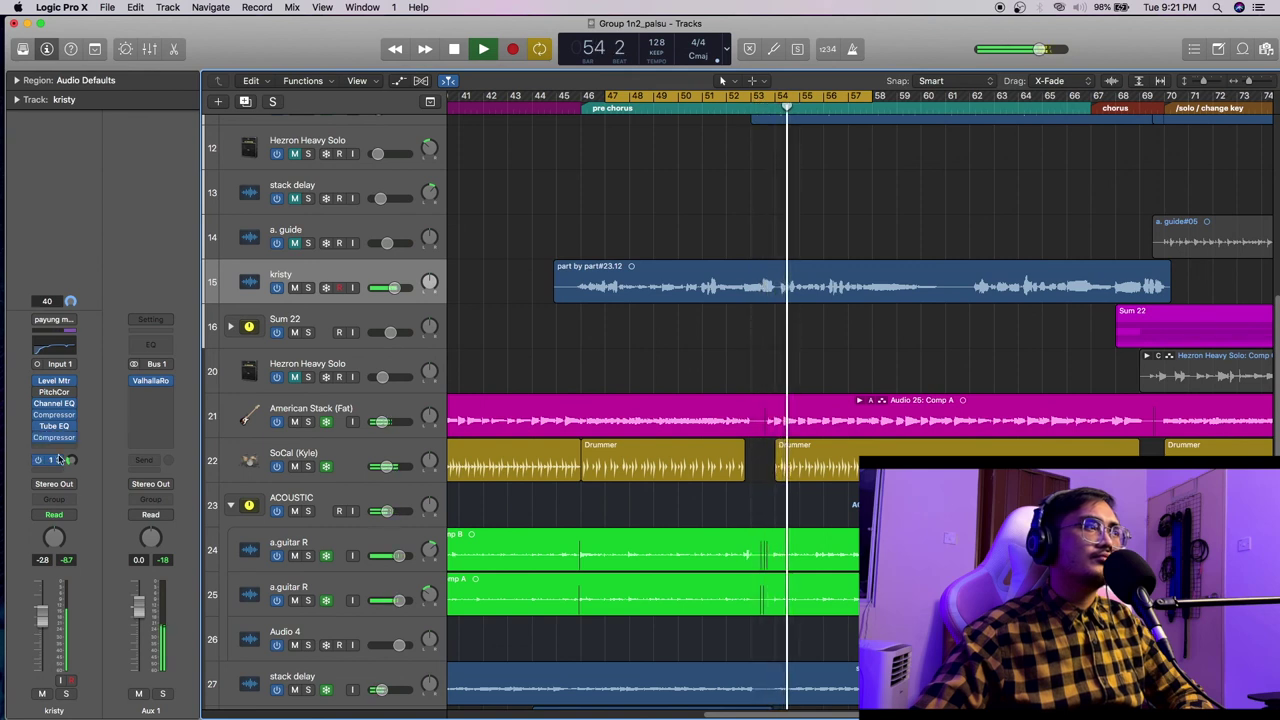
{"action": "mouse_move", "coordinate": [70, 460]}
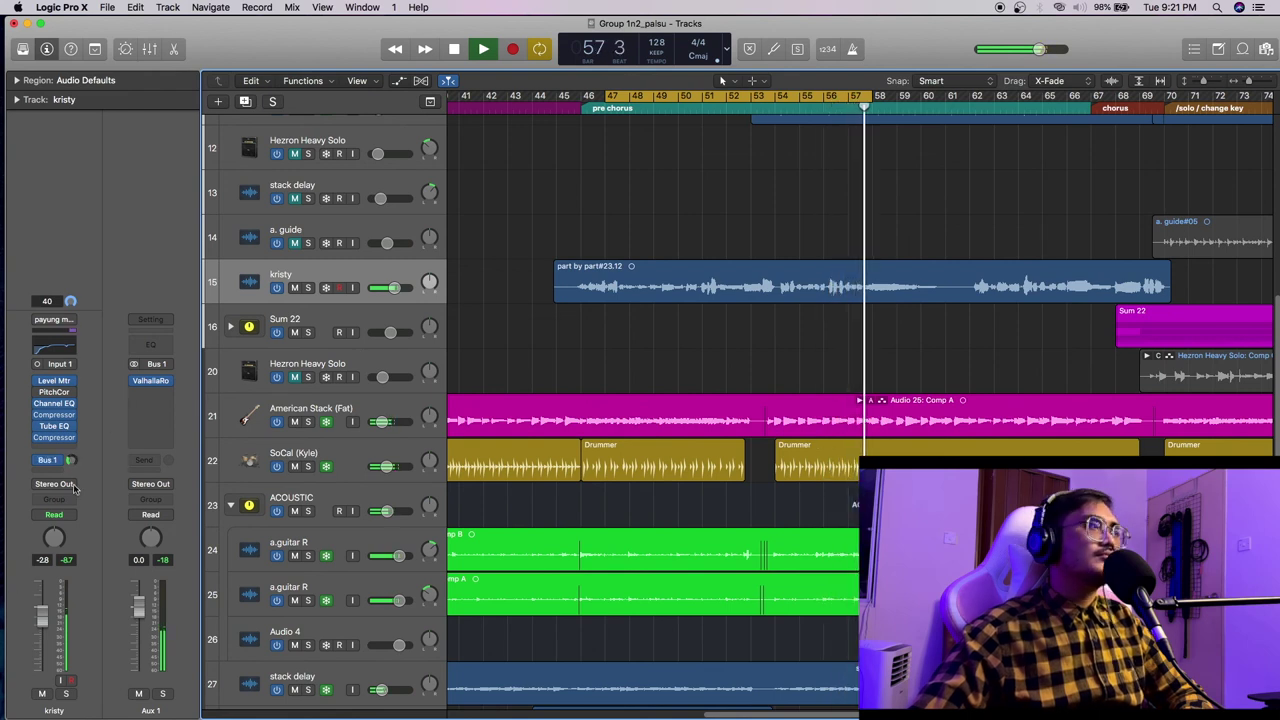
{"action": "scroll", "coordinate": [70, 460], "scroll_direction": "up", "scroll_amount": 2}
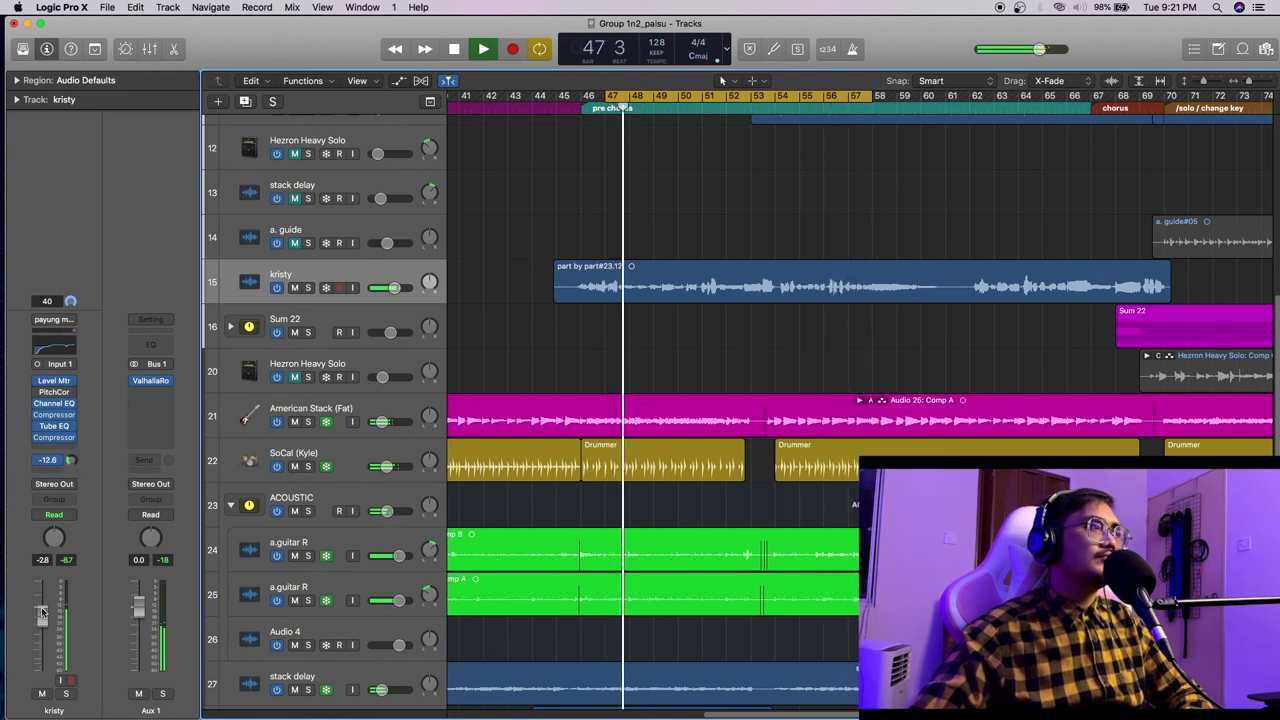